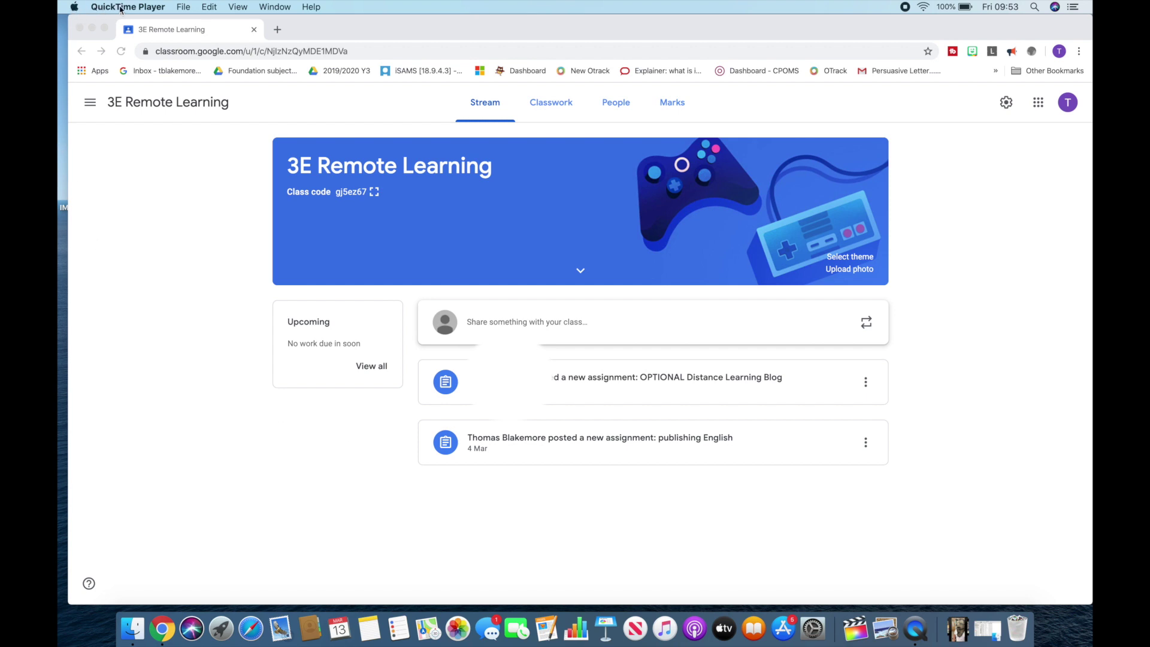
left_click(190, 8)
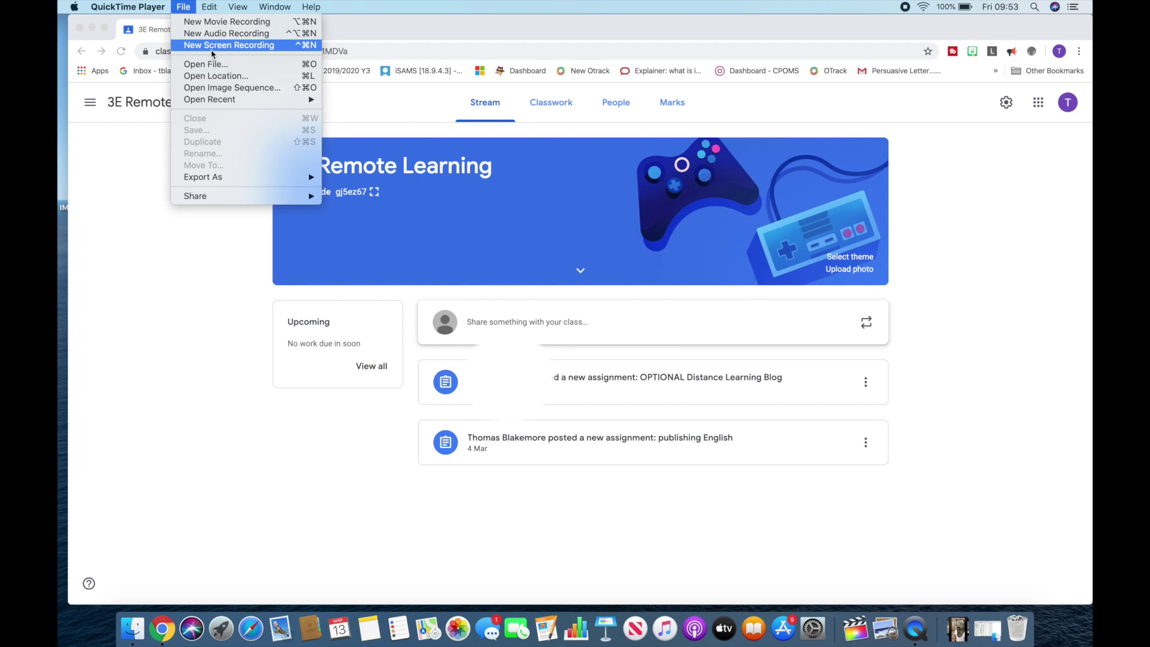
left_click(117, 211)
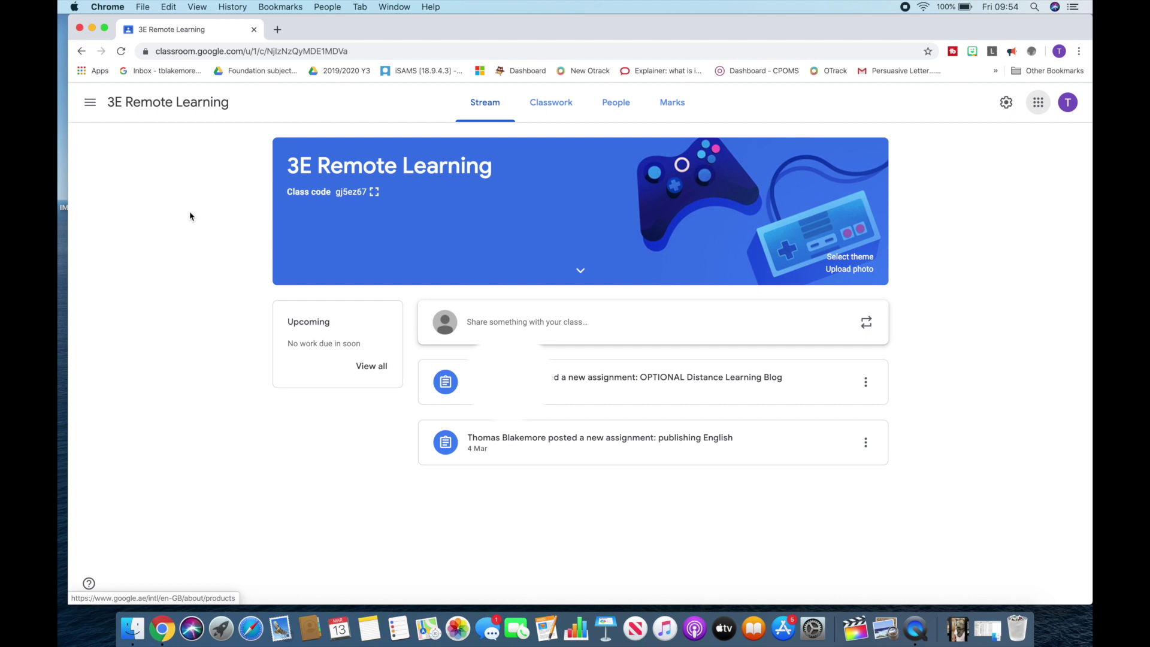
Step: Look through the Google apps available from the 3E Remote Learning class page and close the list
left_click(1039, 104)
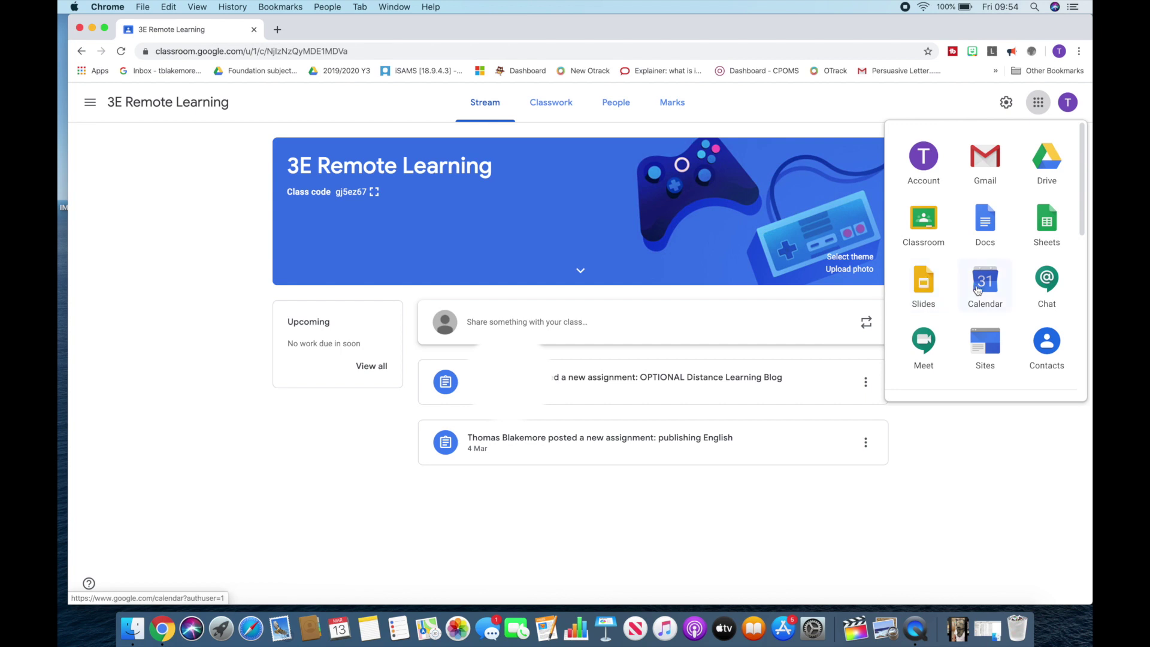
scroll(978, 291, "down", 5)
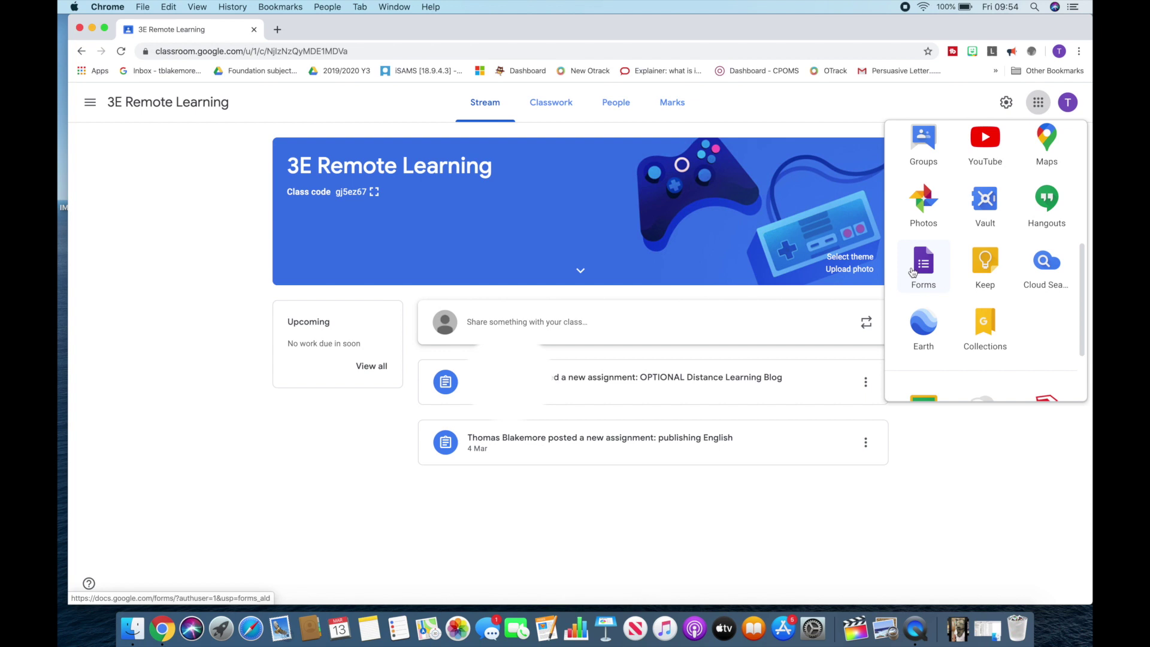
scroll(913, 273, "up", 5)
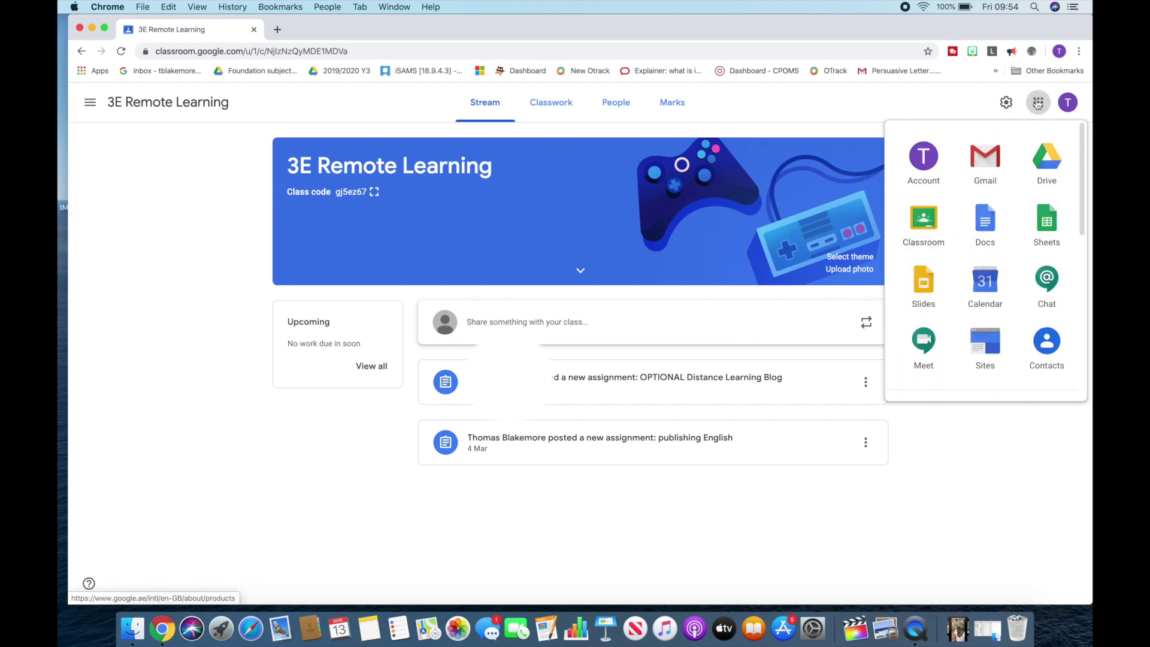
left_click(853, 179)
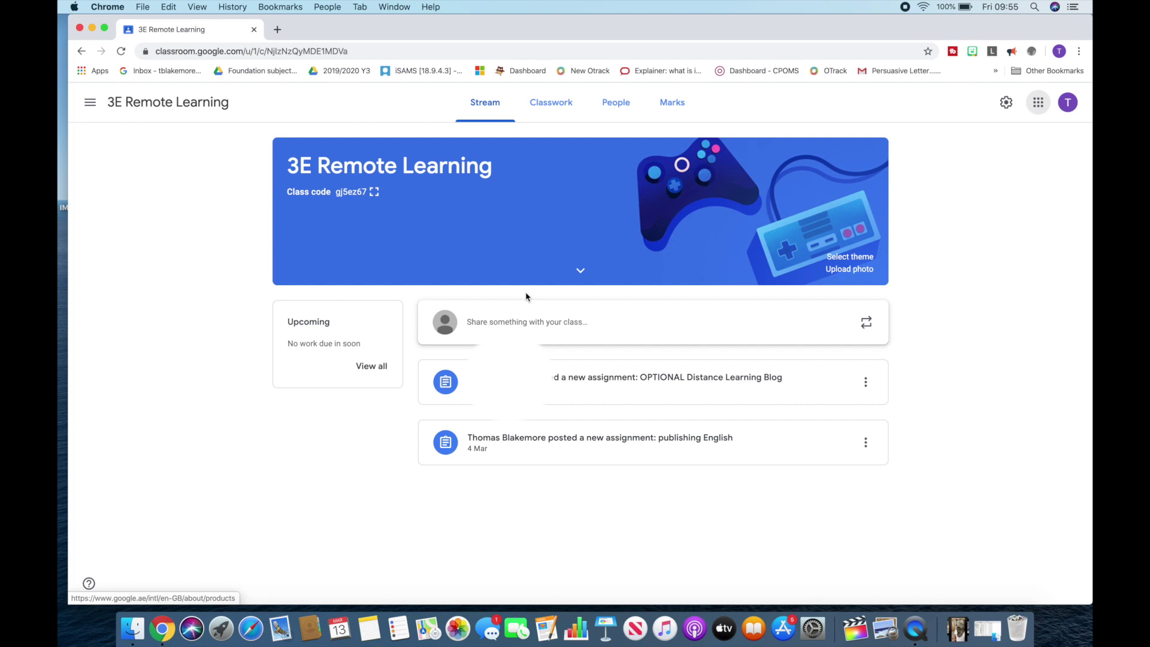
Step: Start a new announcement in the class stream and view the attachment options it offers
left_click(511, 324)
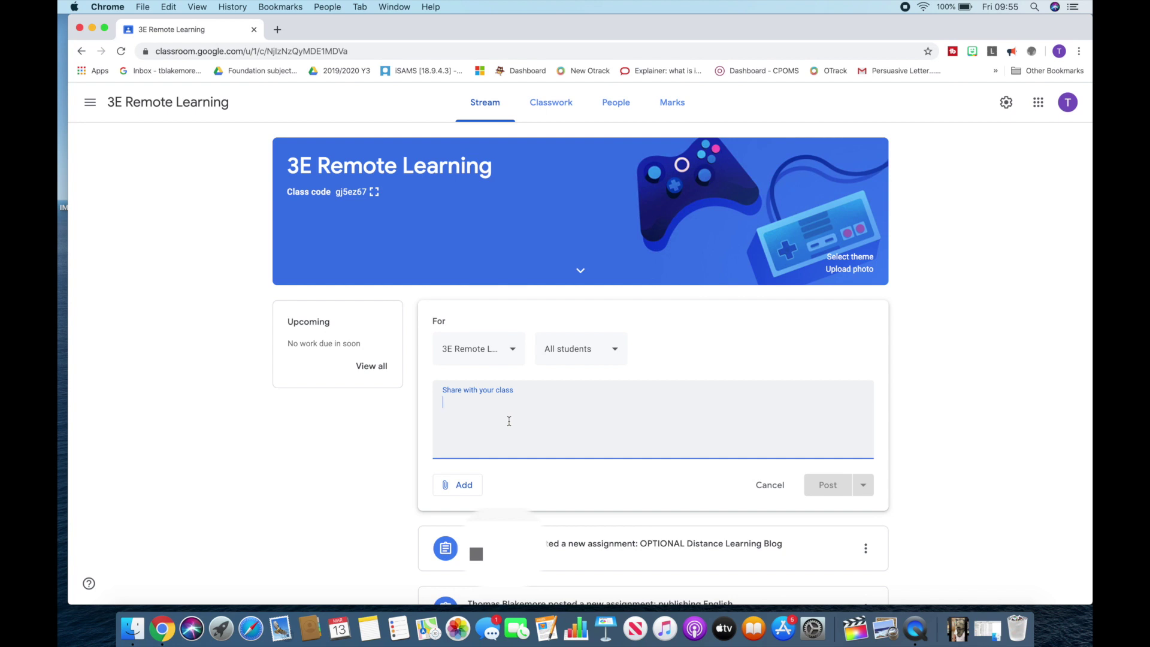
left_click(459, 486)
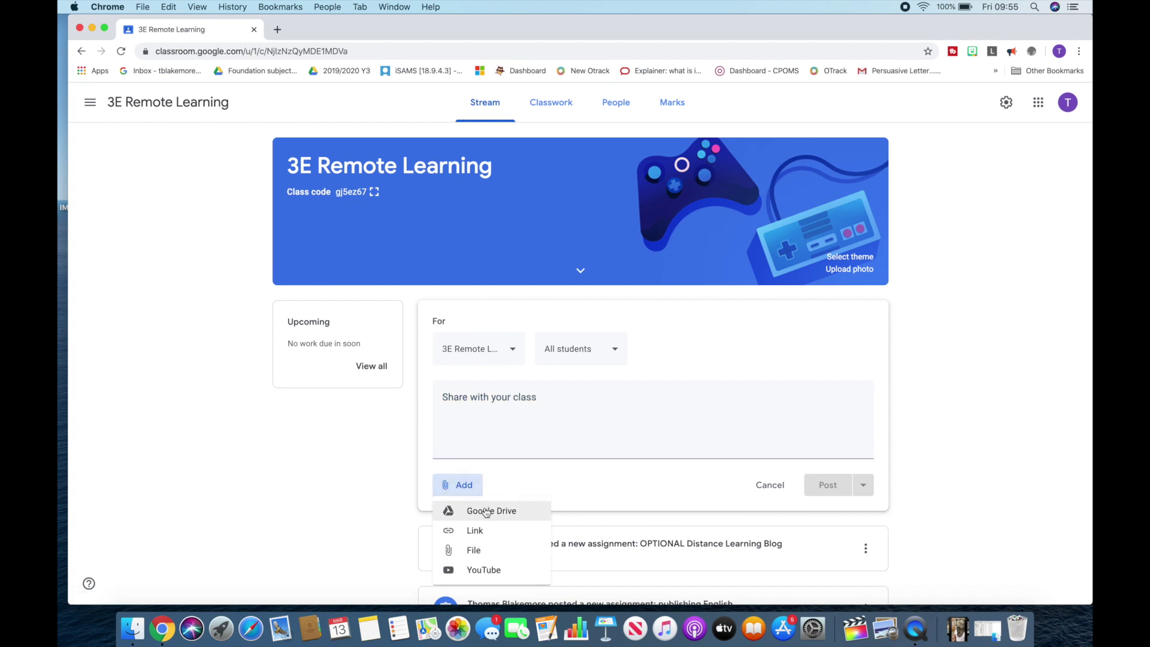
left_click(476, 556)
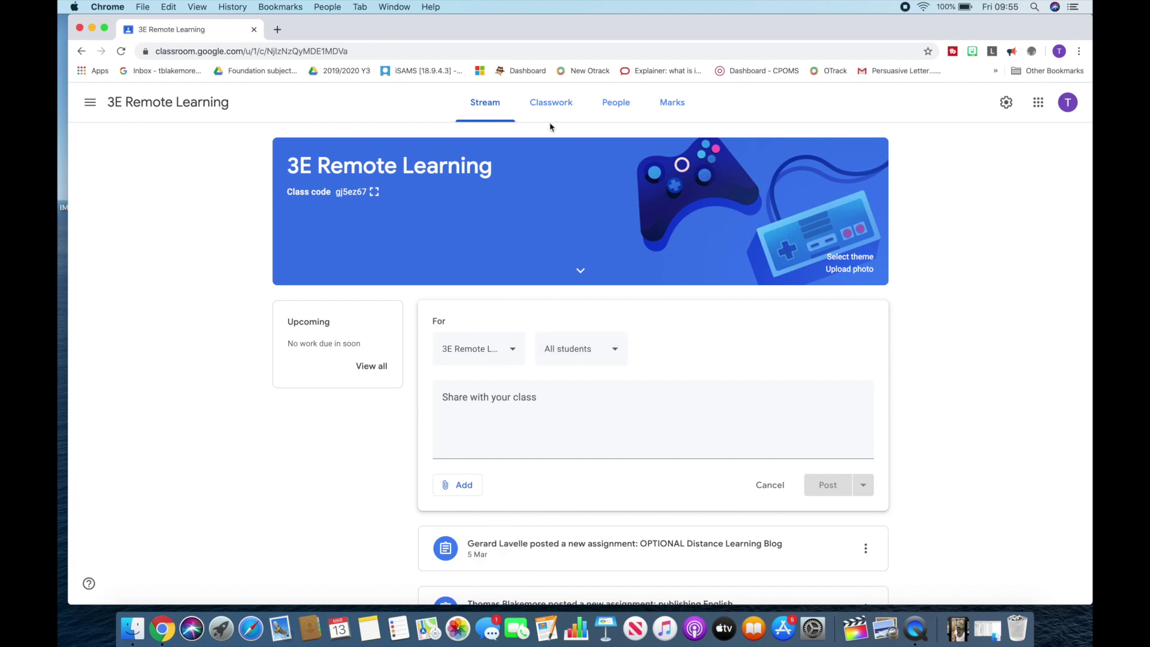
Step: Review the classwork of the class, viewing the Reading topic on its own and all topics together
left_click(551, 102)
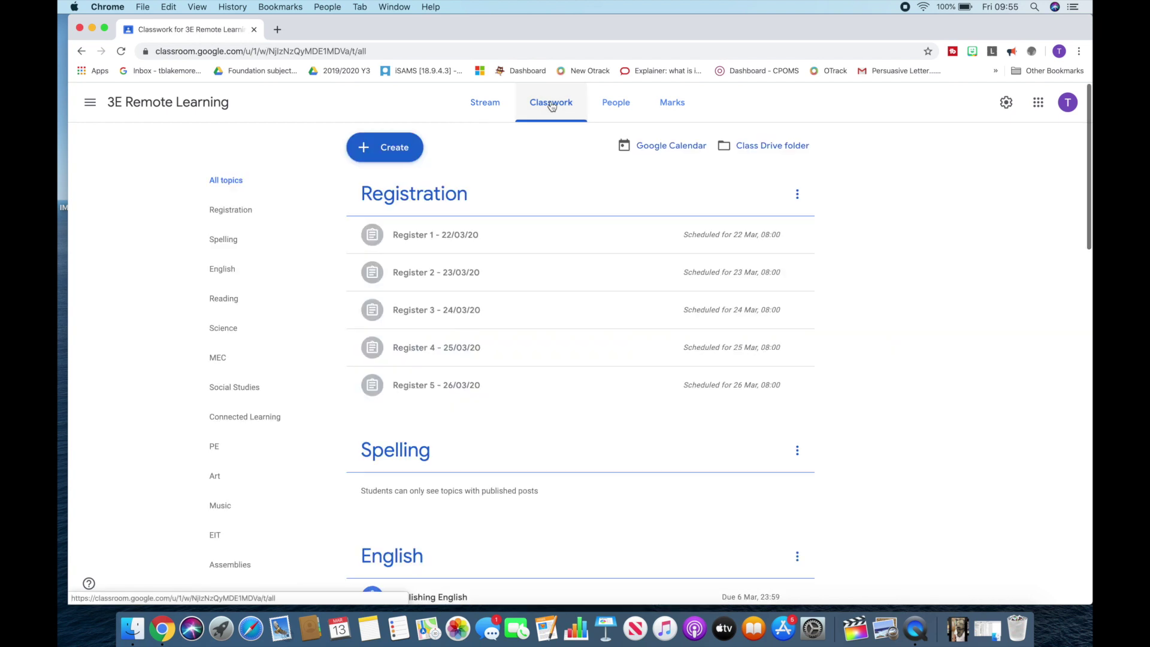
left_click(295, 290)
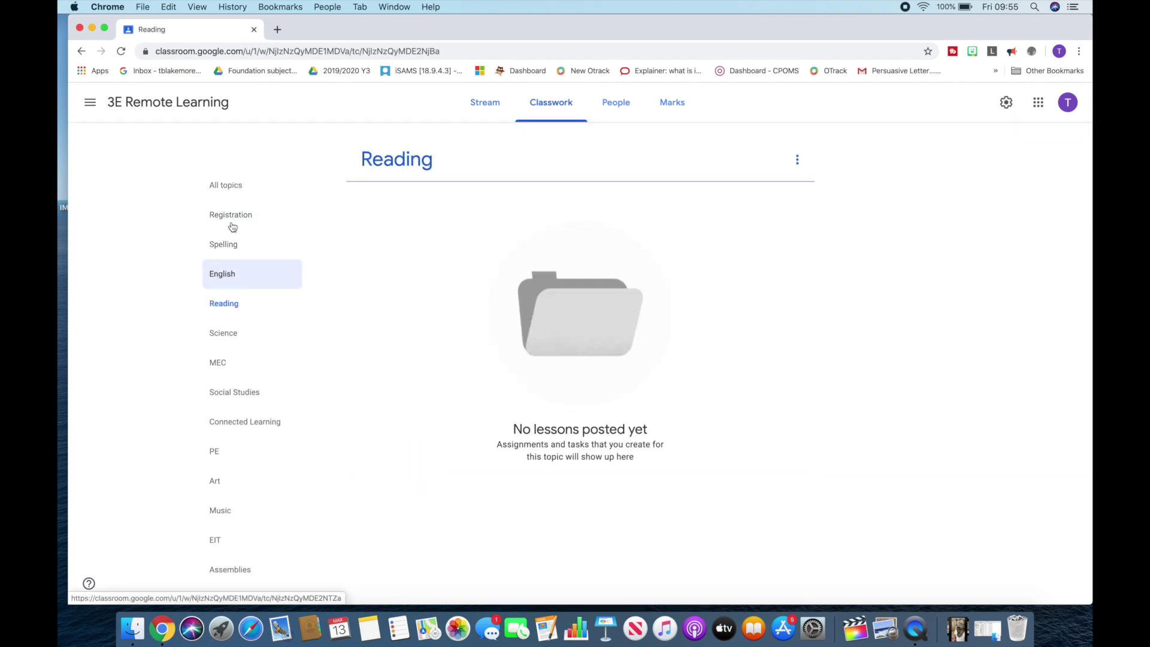
left_click(232, 191)
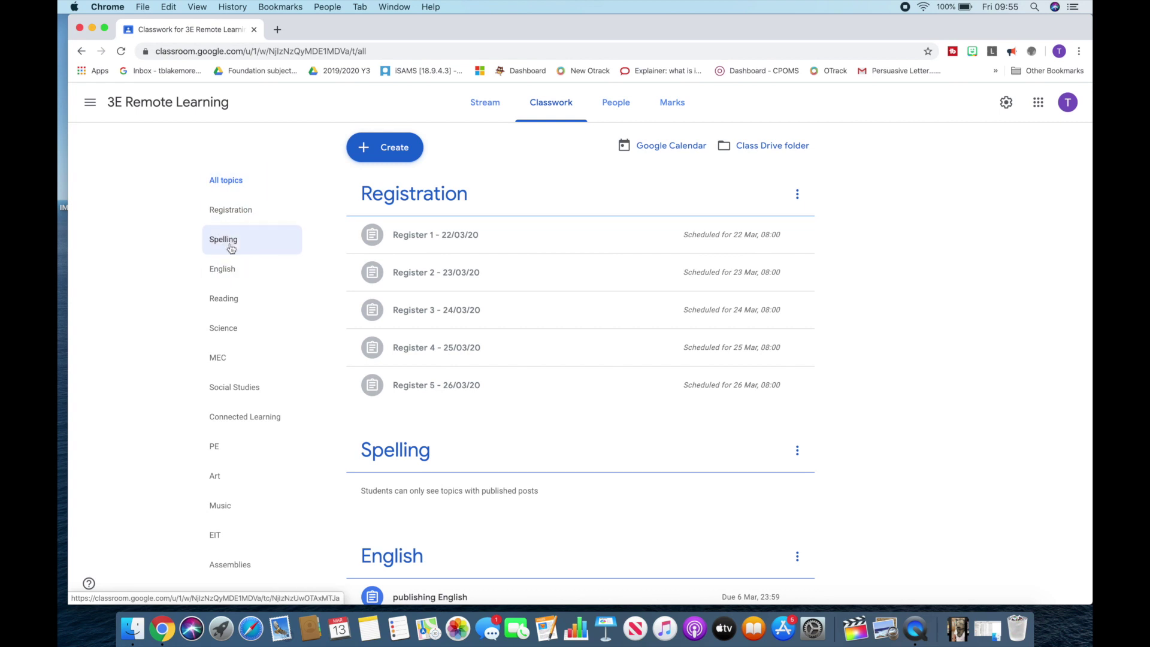
scroll(220, 514, "down", 3)
scroll(220, 517, "up", 3)
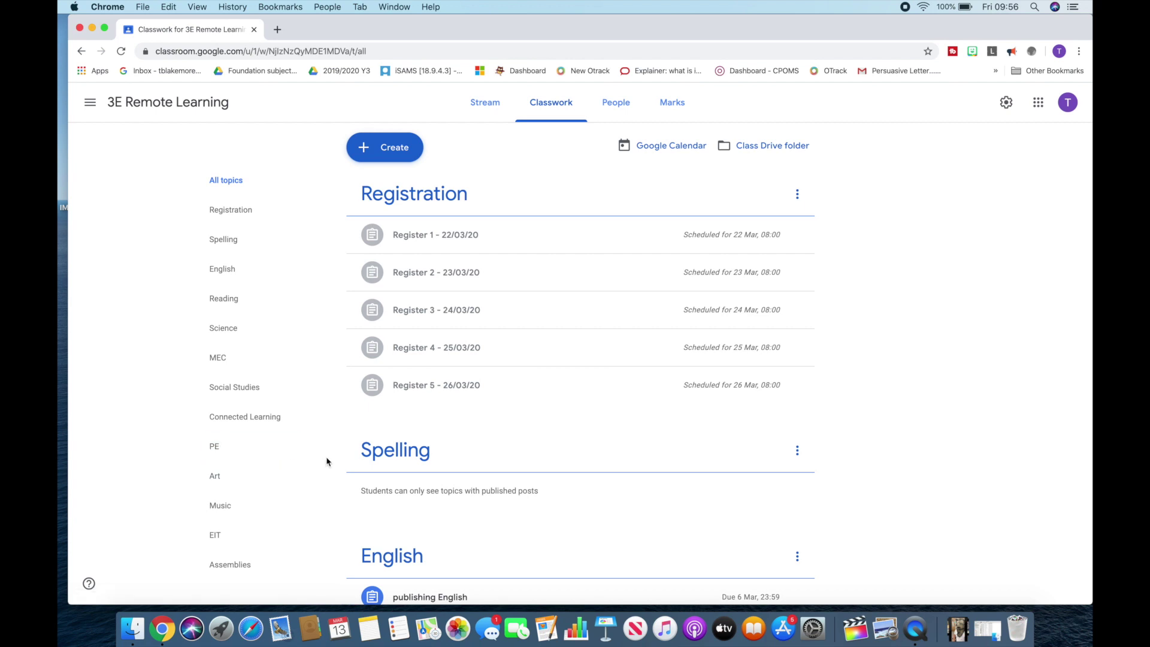
Step: Create a new assignment titled "example" with the instructions "complete this"
left_click(368, 154)
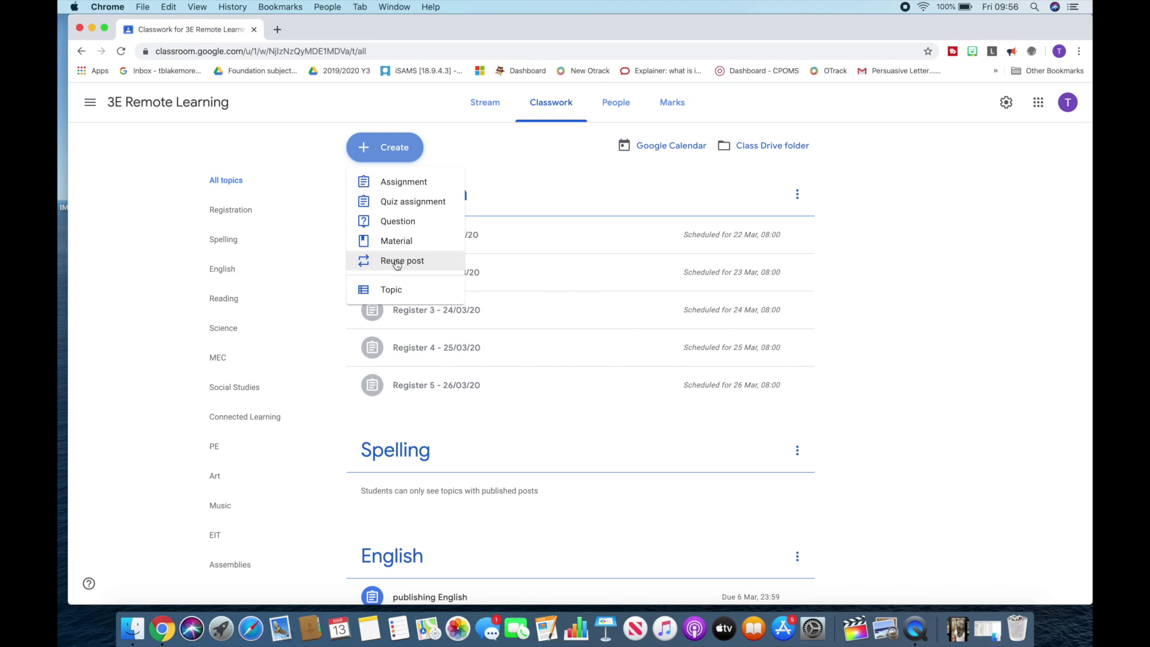
left_click(404, 183)
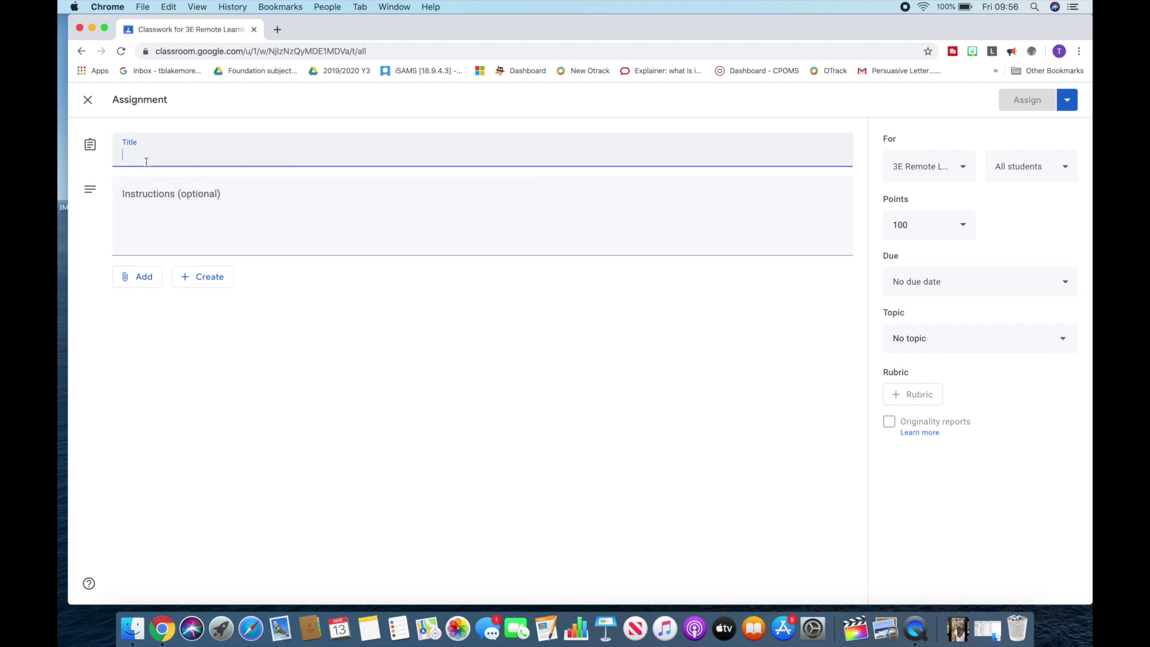
type("example")
left_click(145, 194)
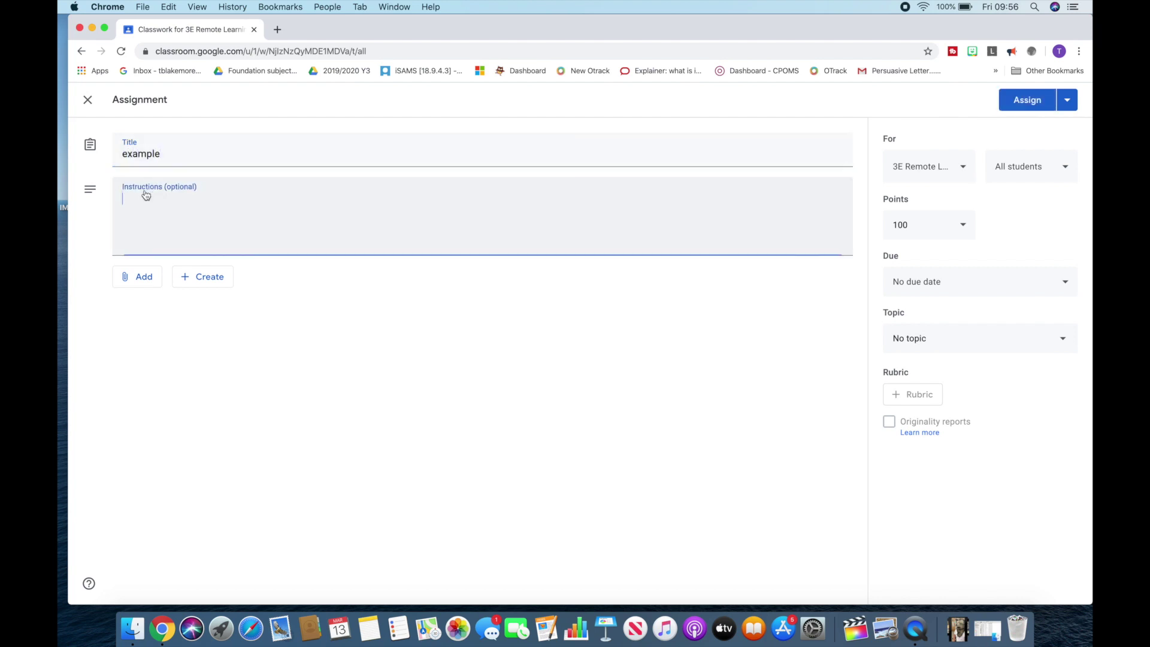
type("complete this")
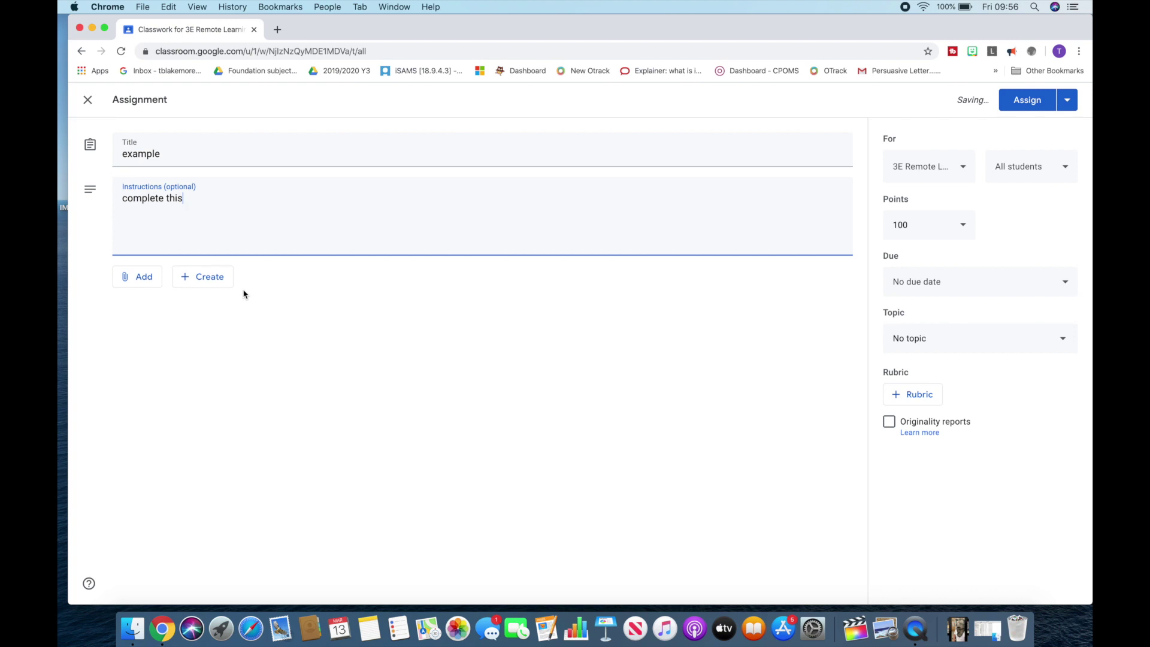
Step: Set the assignment's due date to 14 Mar 2020
left_click(933, 292)
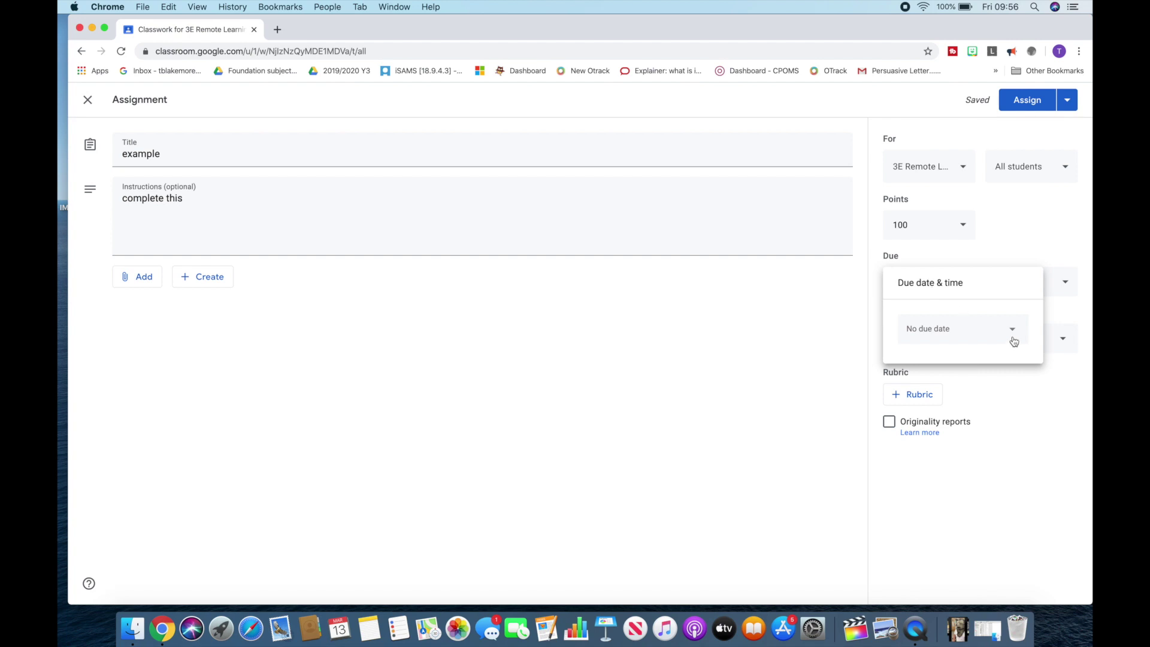
left_click(1014, 342)
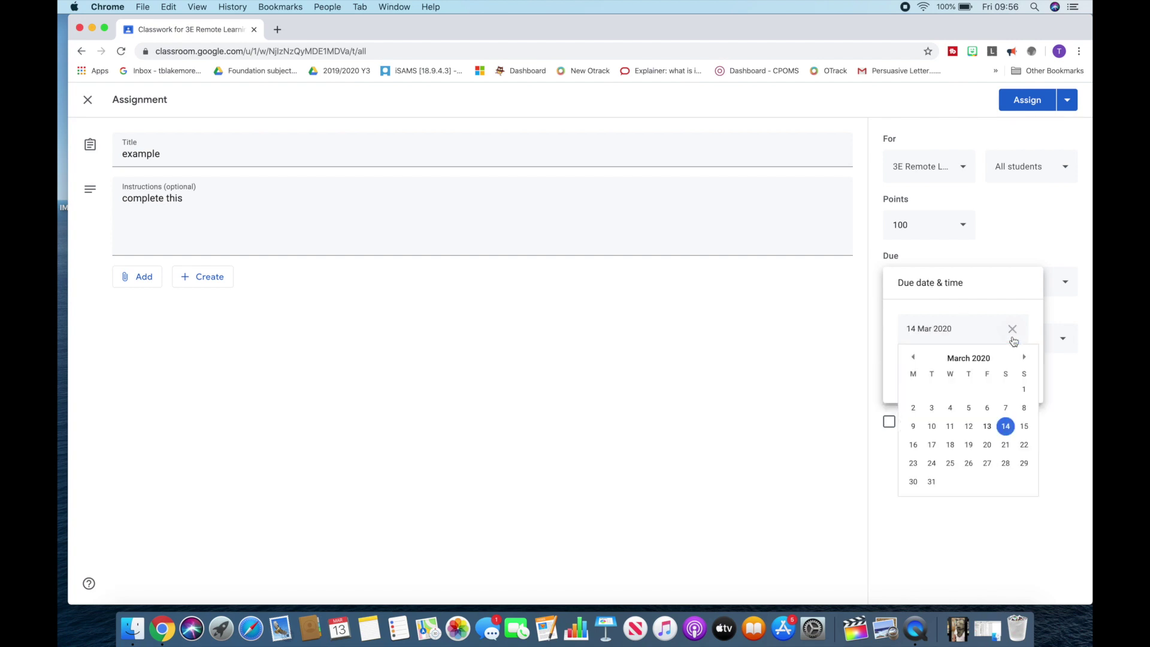
left_click(1020, 427)
left_click(1026, 246)
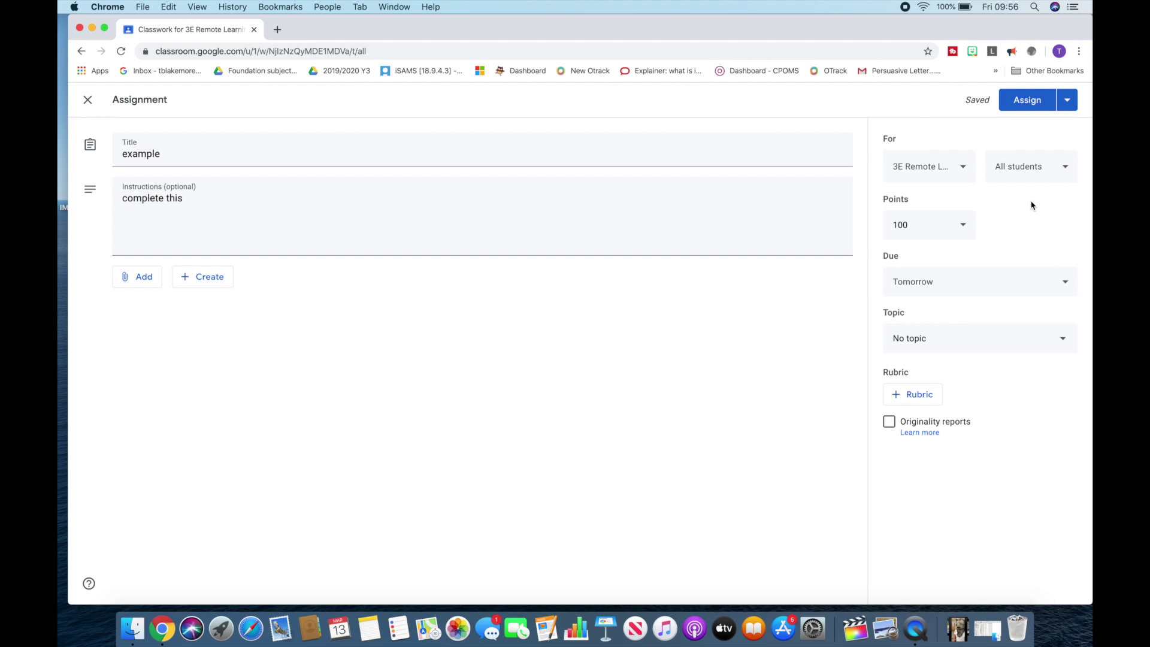
Step: File the assignment under the Music topic and assign it to the class
left_click(962, 347)
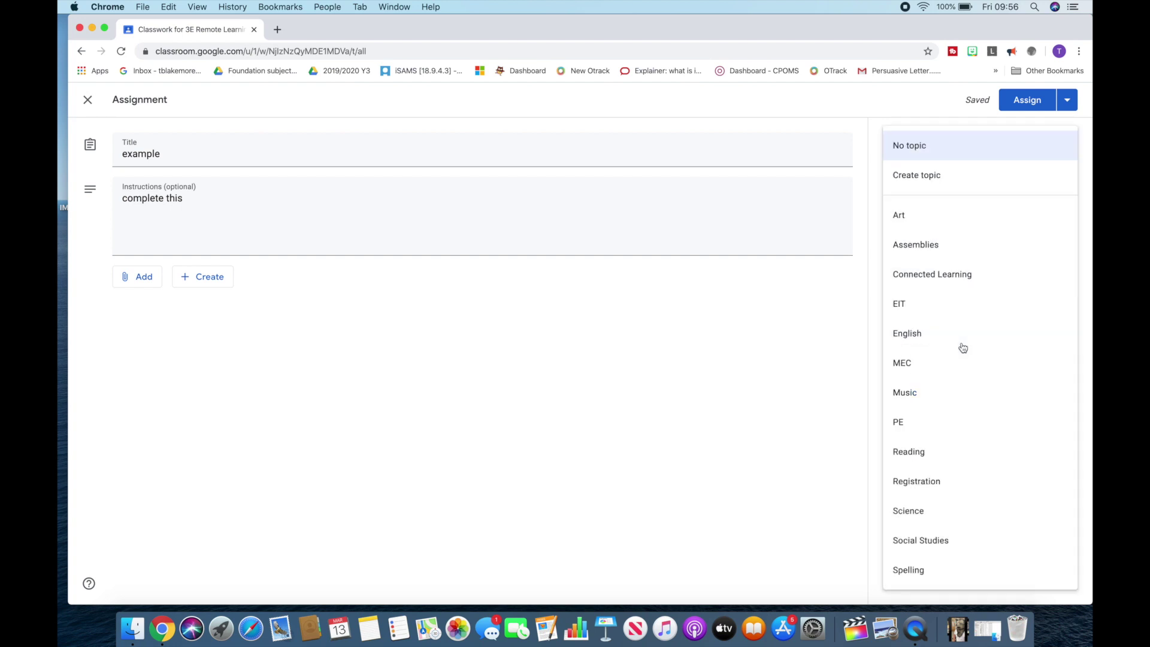
left_click(915, 395)
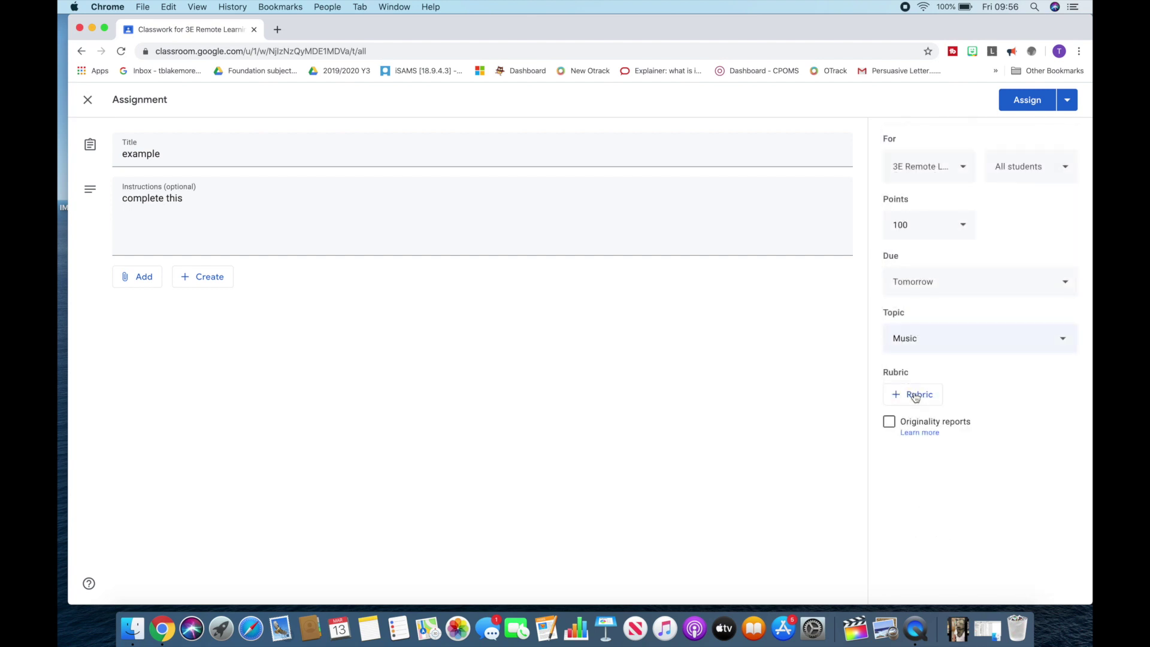
left_click(1028, 102)
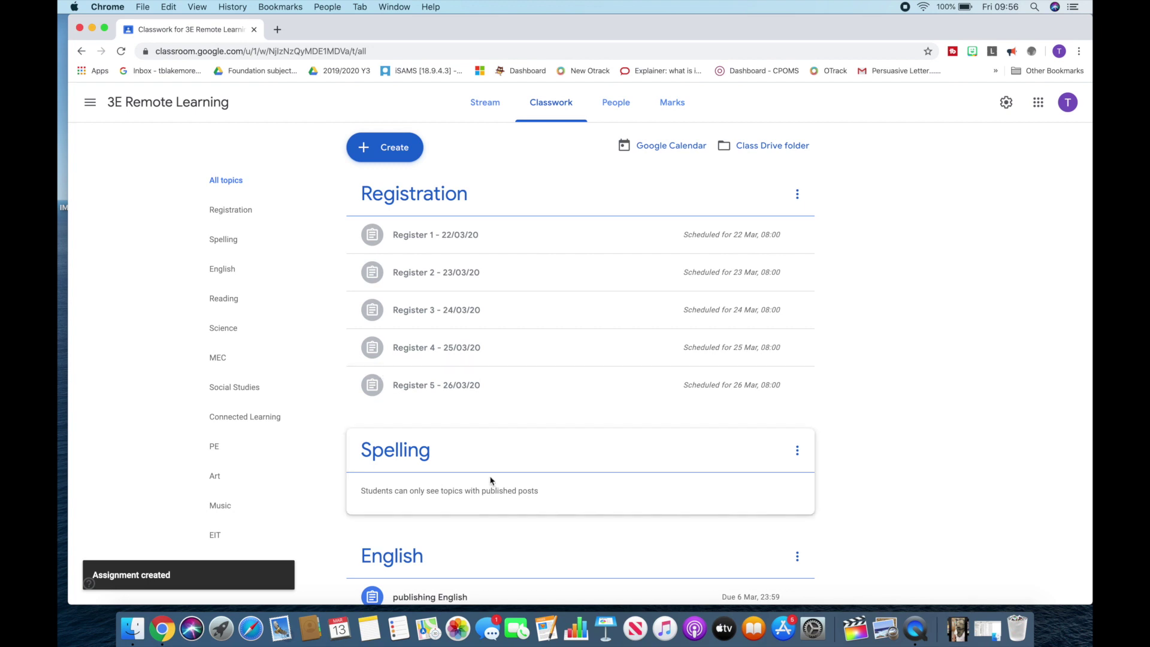
Step: Check the "example" assignment under the Music topic in the classwork list
scroll(490, 480, "down", 2)
scroll(490, 481, "down", 15)
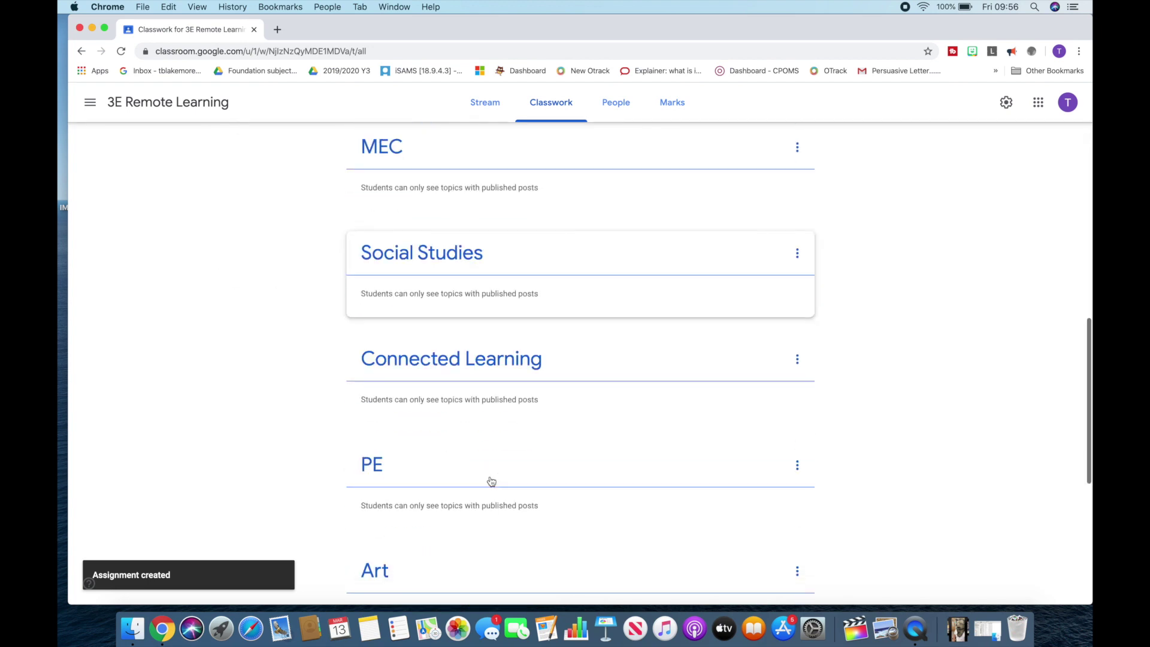
scroll(490, 480, "down", 3)
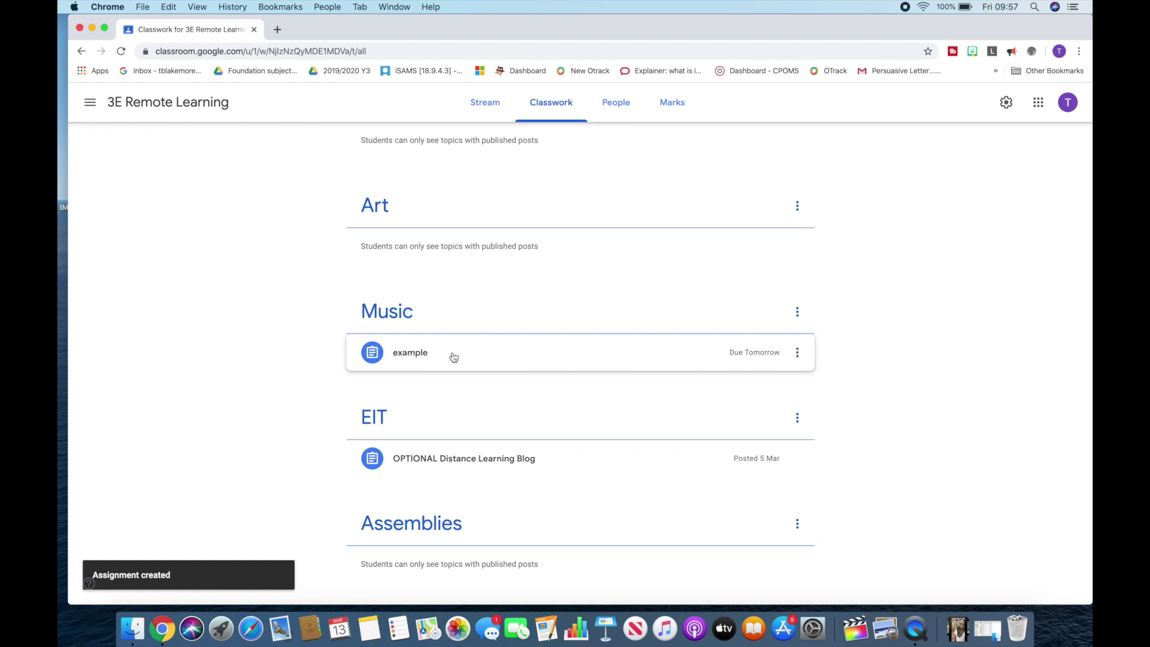
Step: Open the handed-in student work for the "publishing English" assignment in the English topic
scroll(454, 357, "up", 7)
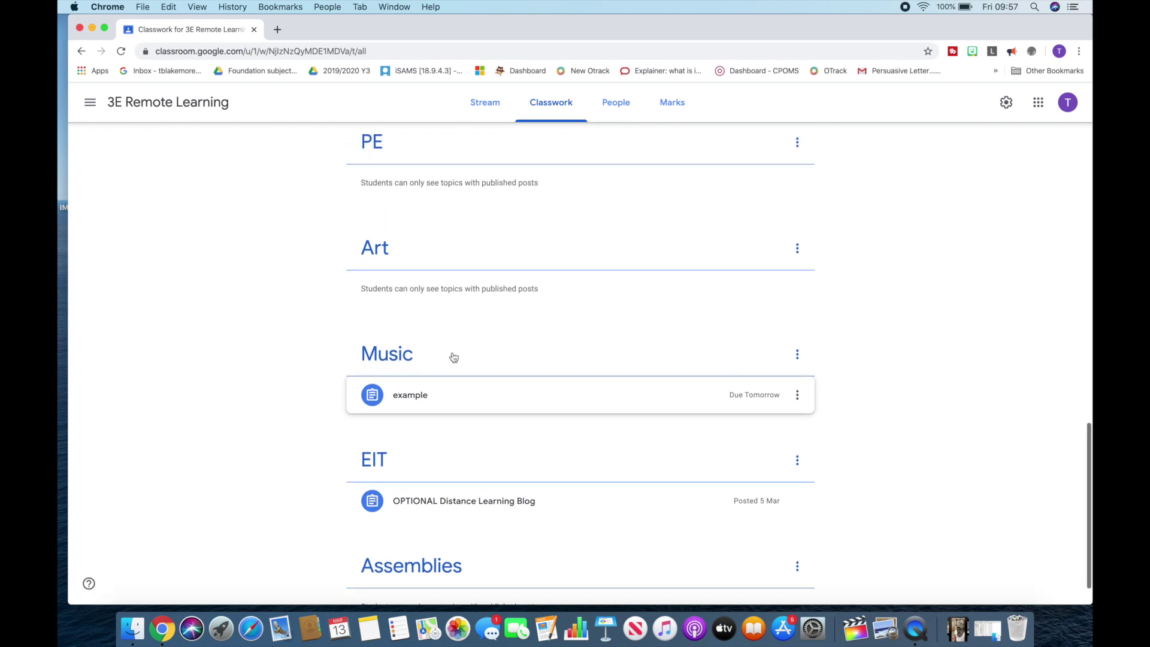
scroll(453, 357, "up", 6)
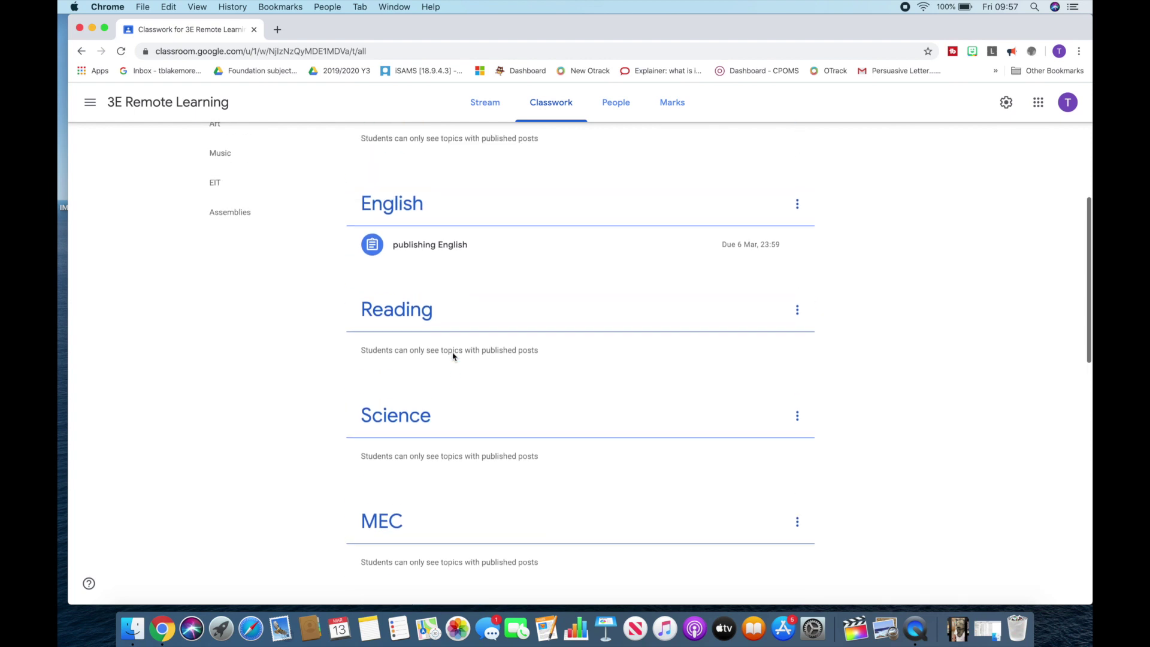
left_click(450, 299)
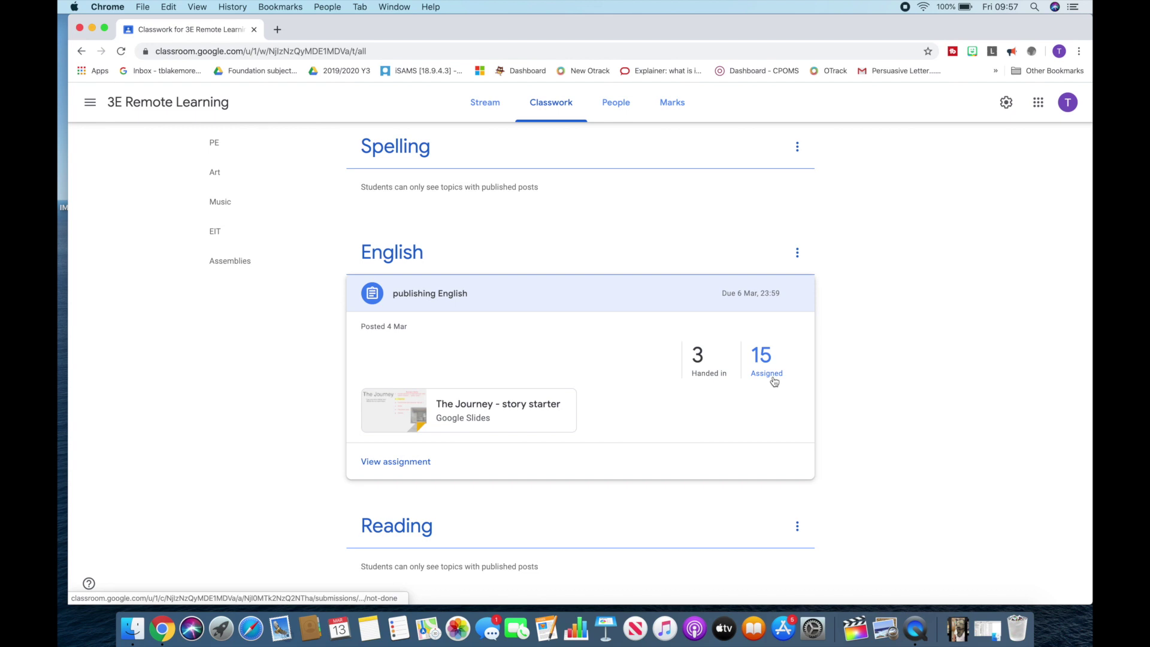
left_click(712, 374)
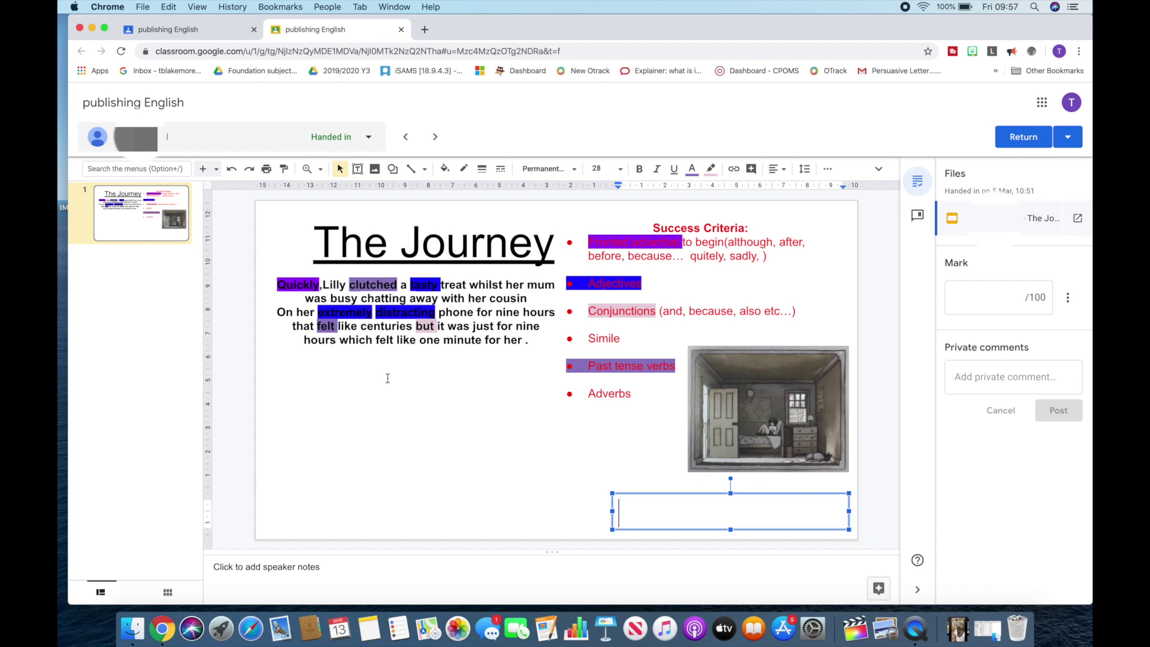
Step: Write the feedback "This is great. Now add more similes..." below the student's story text on the slide
left_click(541, 347)
key("Return")
key("Return")
key("Return")
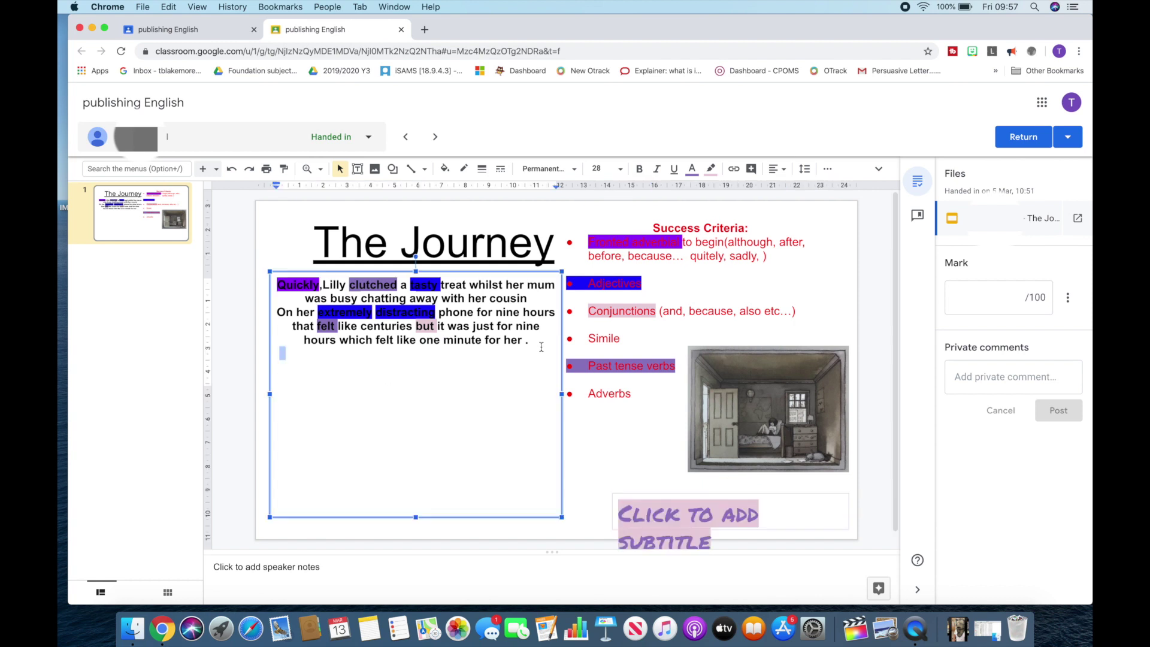
type("This is great")
key("BackSpace")
type(". Now add more si")
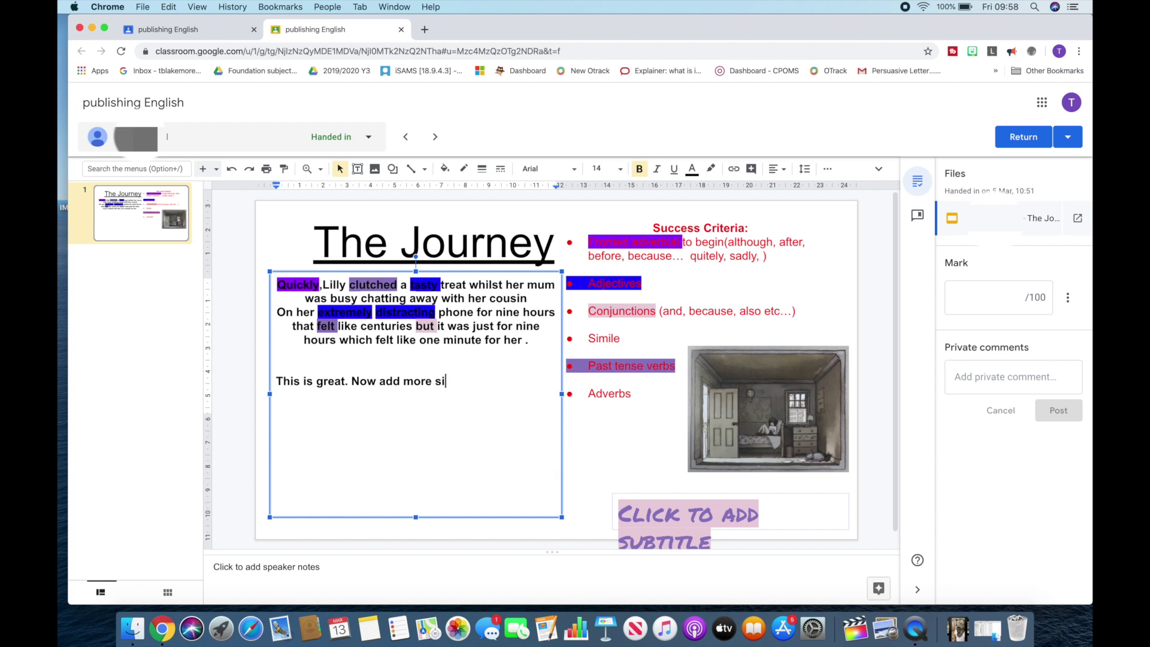
type("miles...")
Step: Delete the feedback text just written below the student's story on the slide
key("alt+shift+Left")
key("alt+shift+Left")
key("alt+shift+Left")
key("alt+shift+Left")
key("alt+shift+Left")
key("alt+shift+Left")
key("alt+shift+Left")
key("BackSpace")
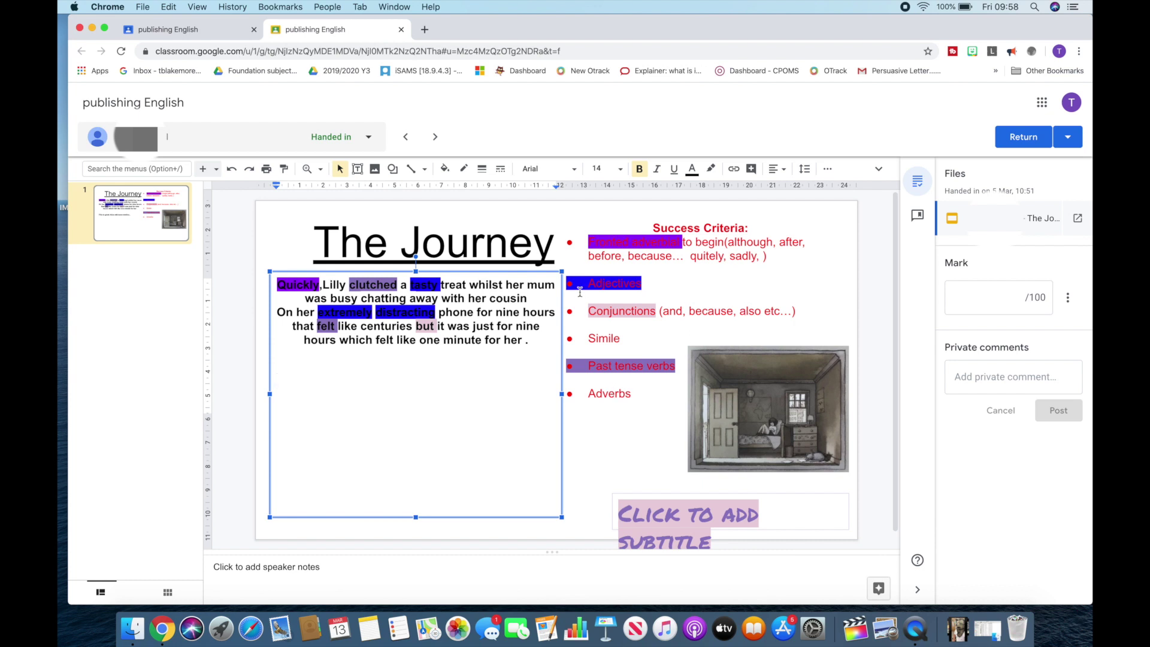
Step: Post the private comment "Amazing. This is almost finished" on the student's submission
left_click(971, 384)
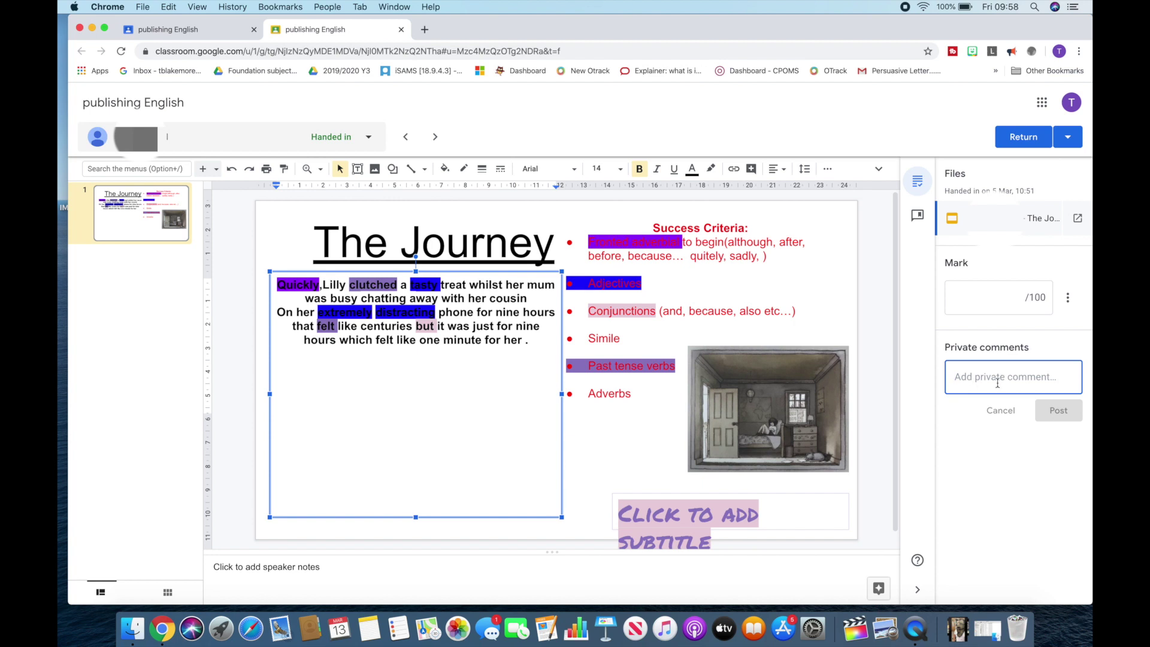
type("Amazing. This is almost finished")
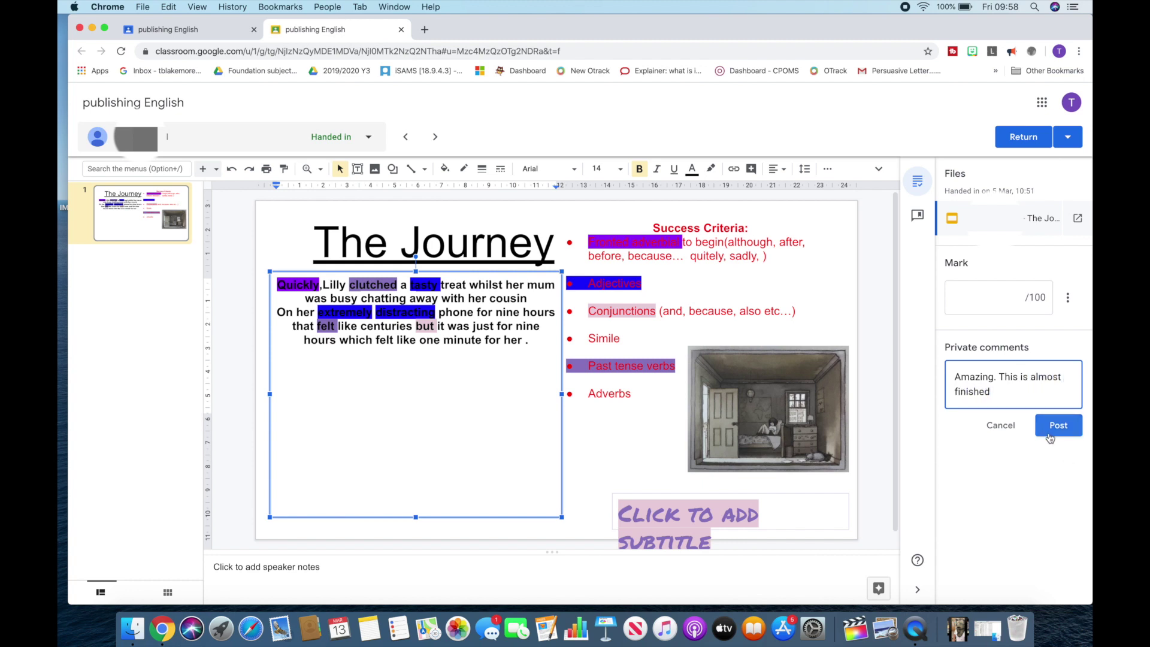
left_click(1050, 438)
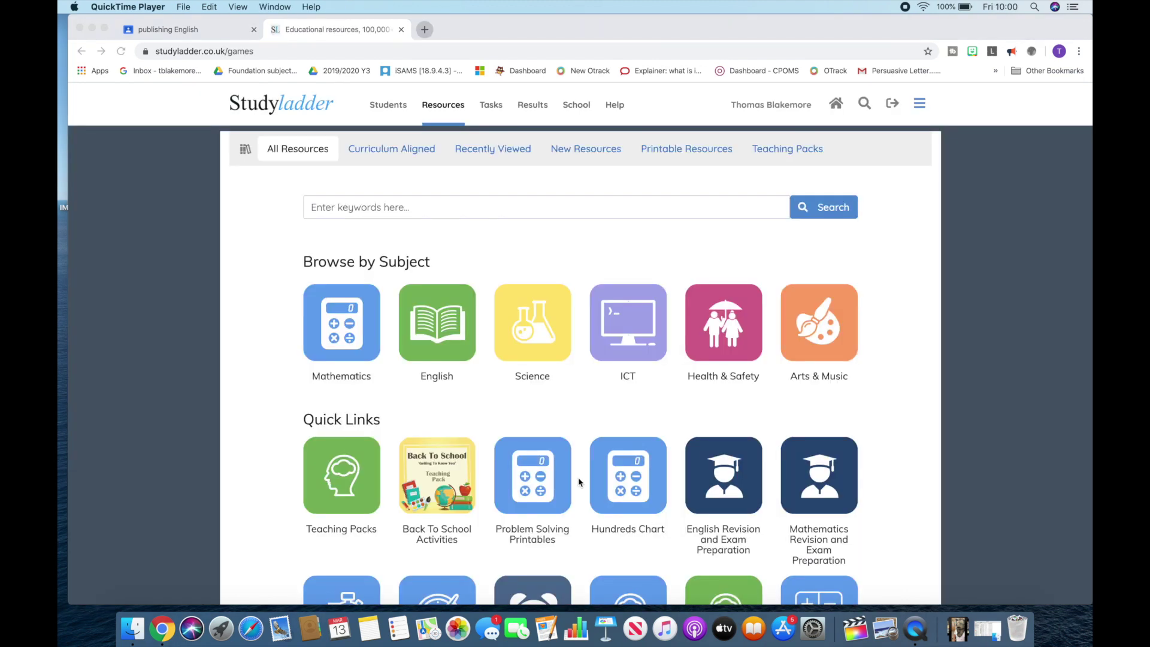
Step: In Studyladder, open the set tasks and review the activities in the 5-2-20 pod
scroll(579, 482, "down", 5)
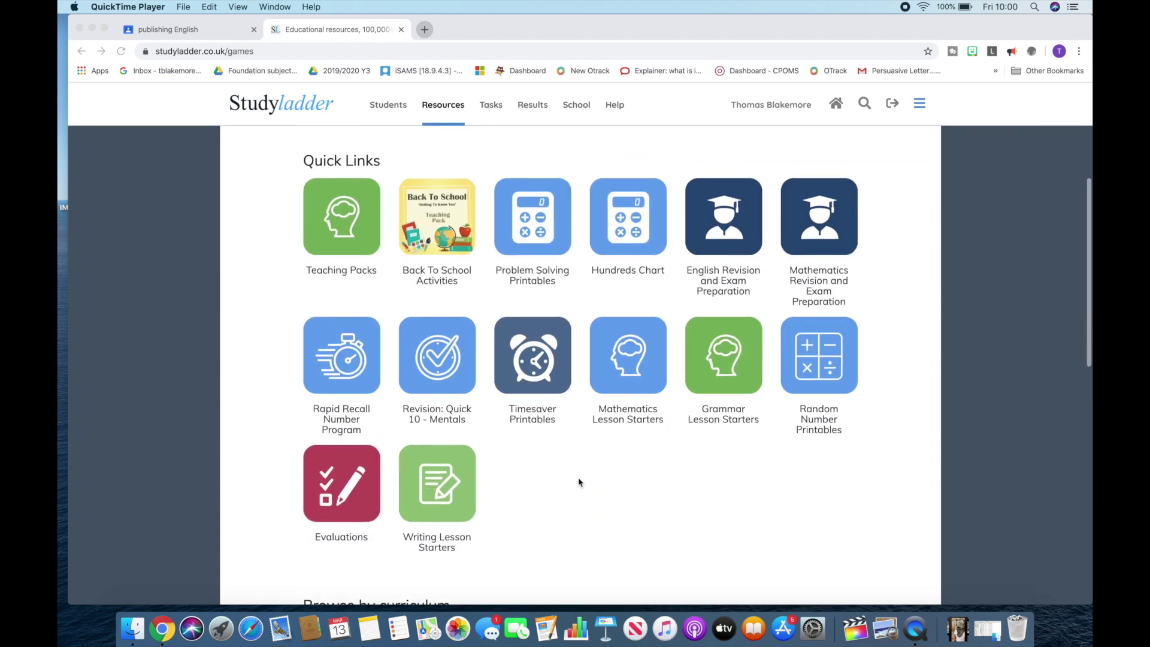
scroll(578, 482, "up", 5)
scroll(579, 482, "up", 1)
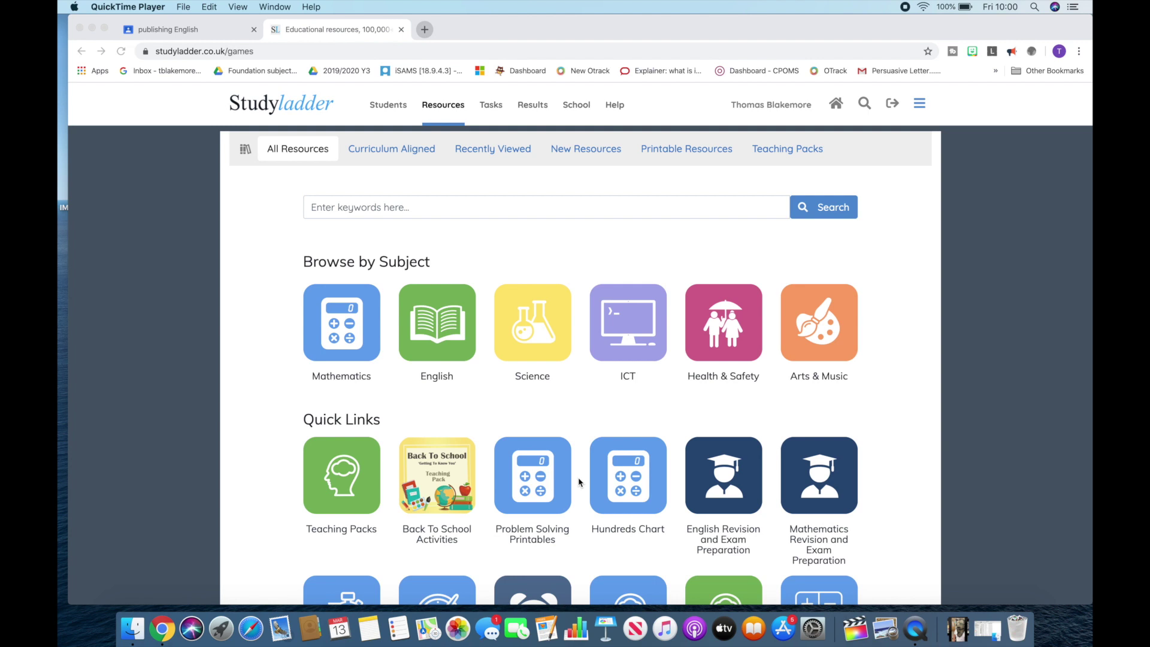
scroll(479, 396, "down", 5)
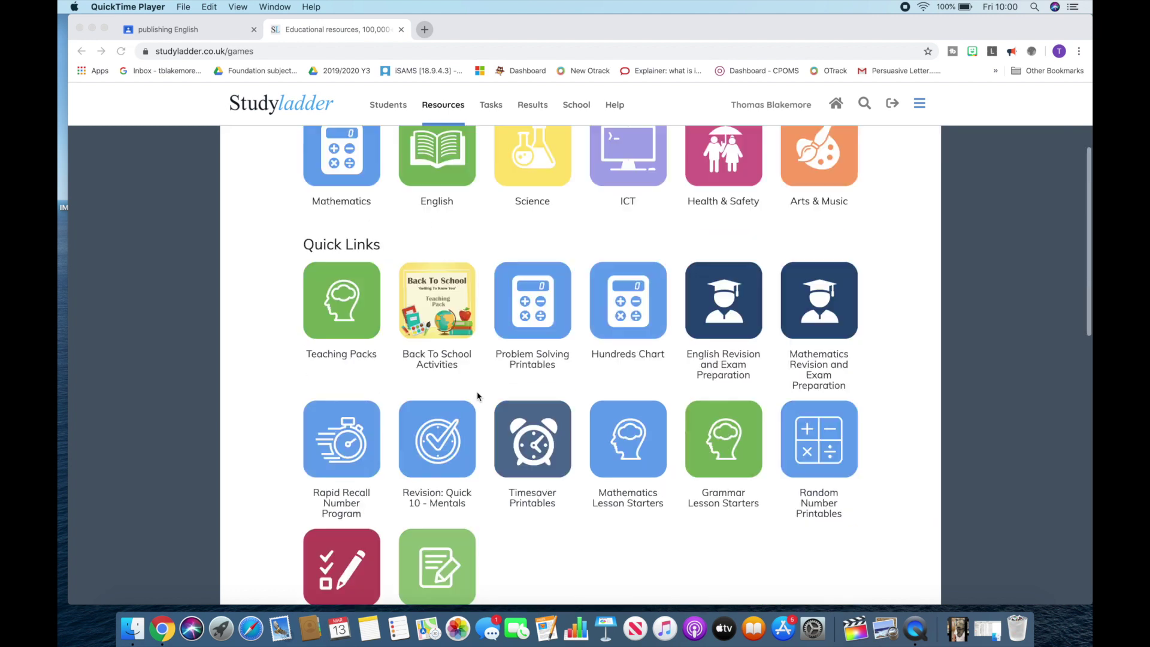
scroll(475, 393, "up", 5)
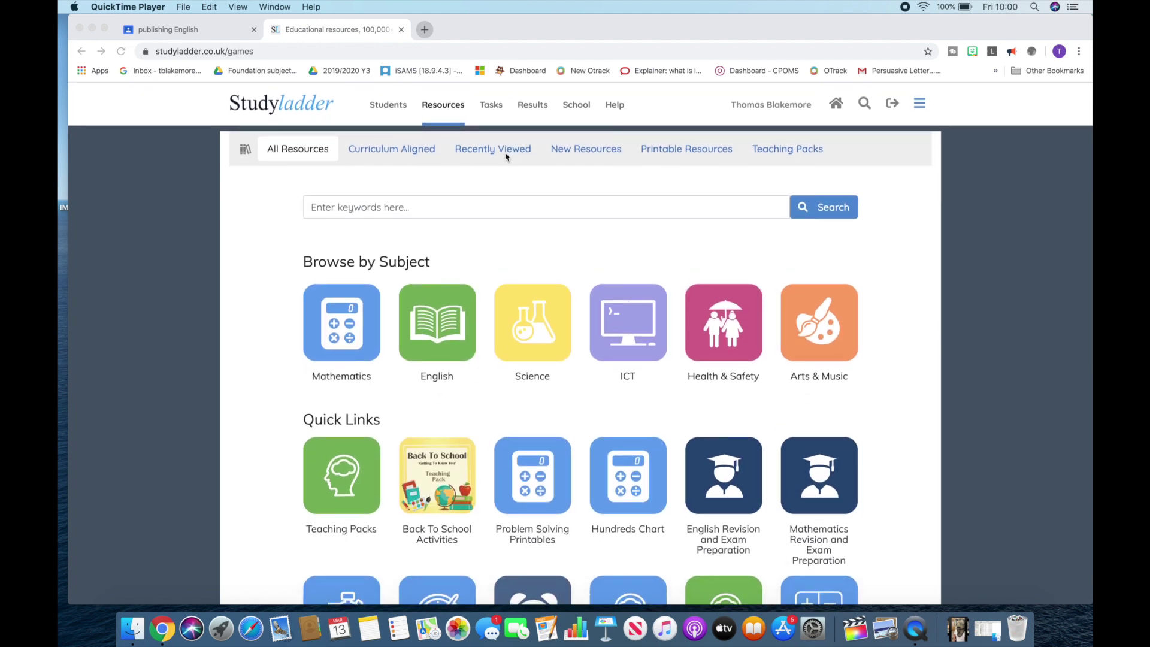
left_click(493, 113)
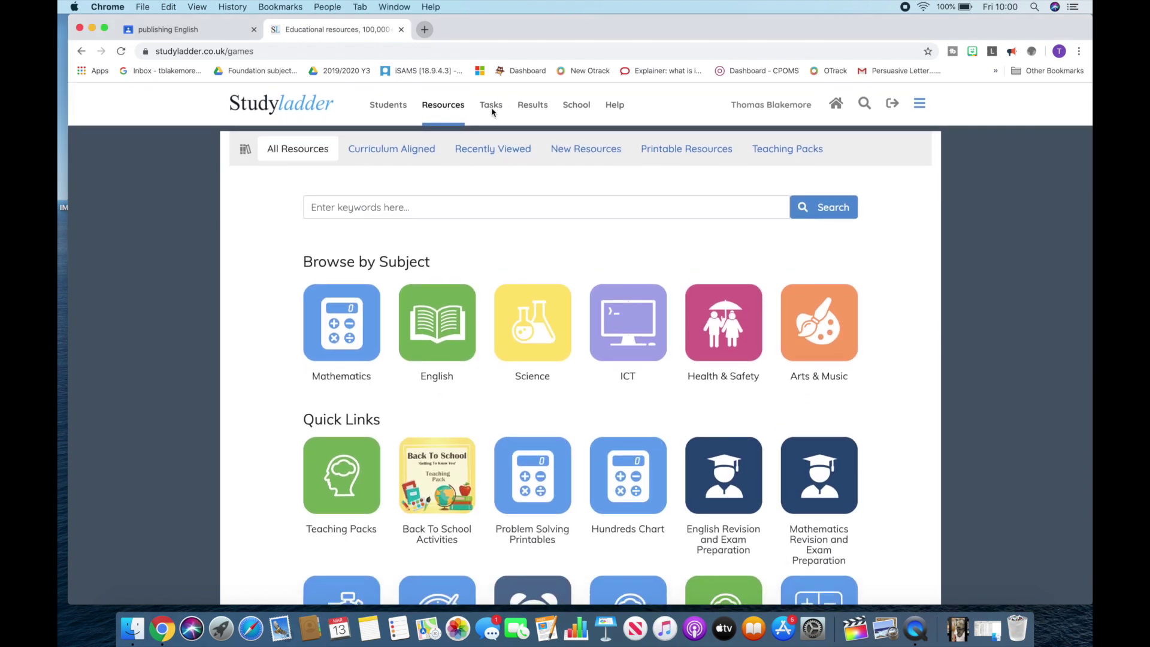
left_click(489, 110)
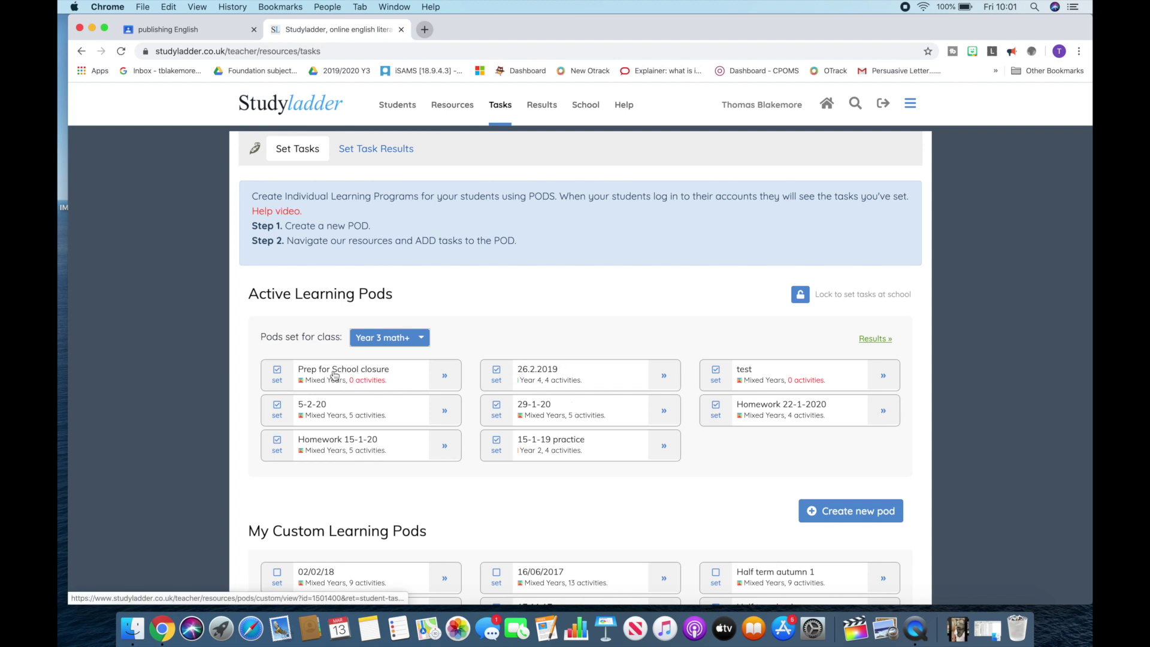
left_click(327, 411)
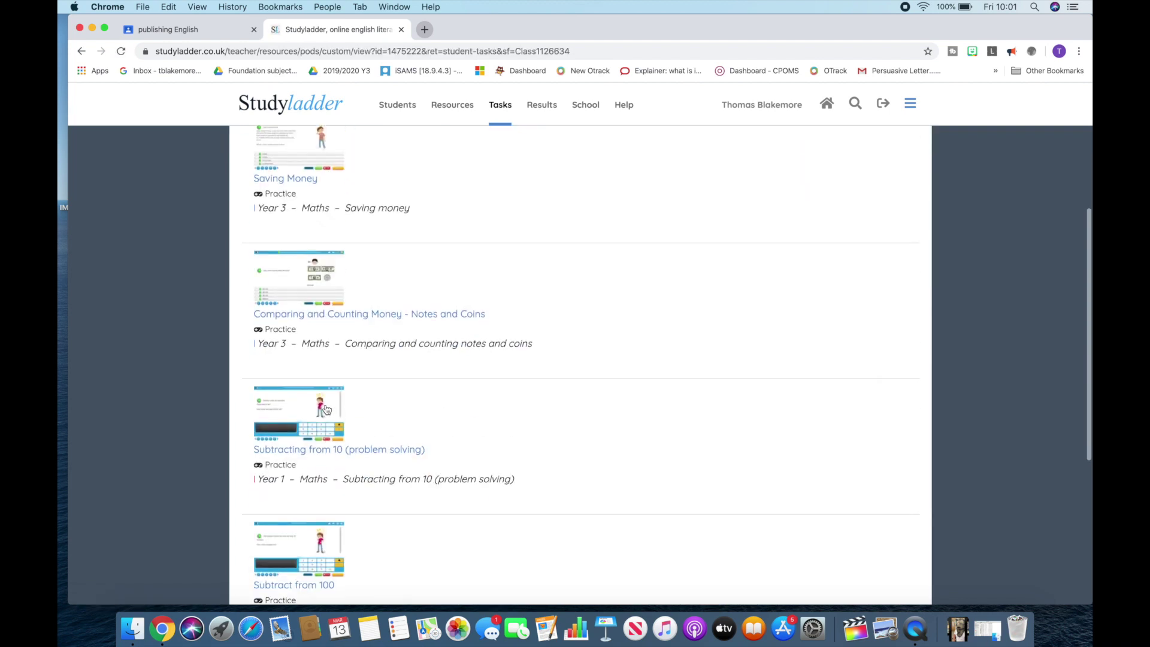
left_click(282, 165)
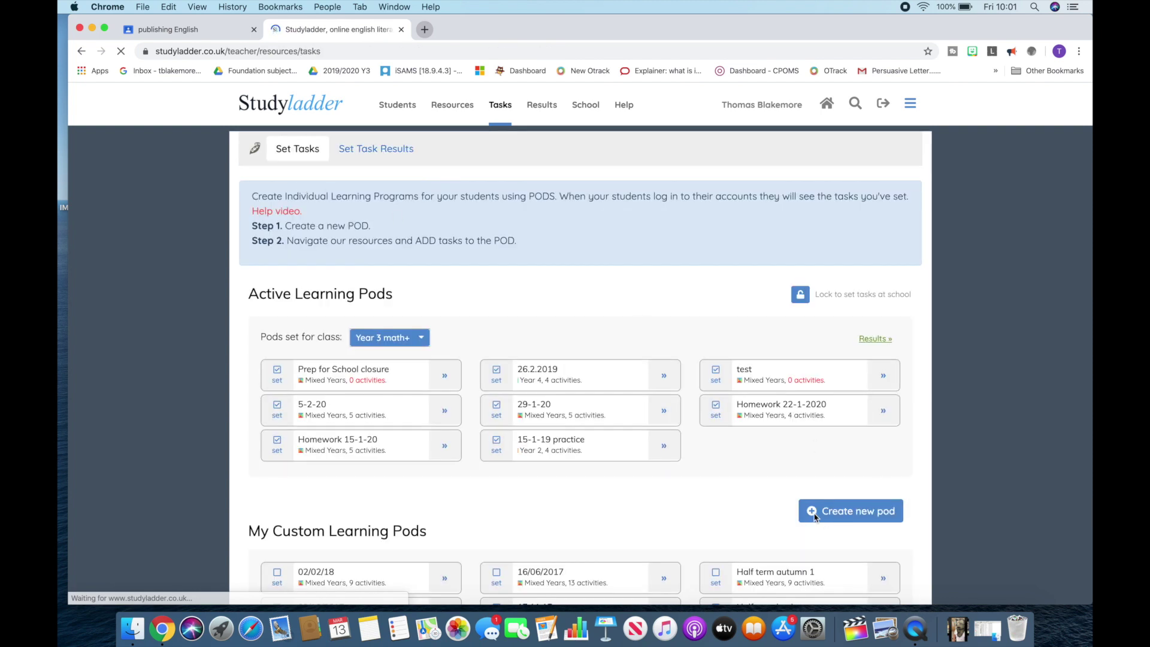
Step: Create a new learning pod named "example" and set it for the Year 3 math+ class
left_click(812, 511)
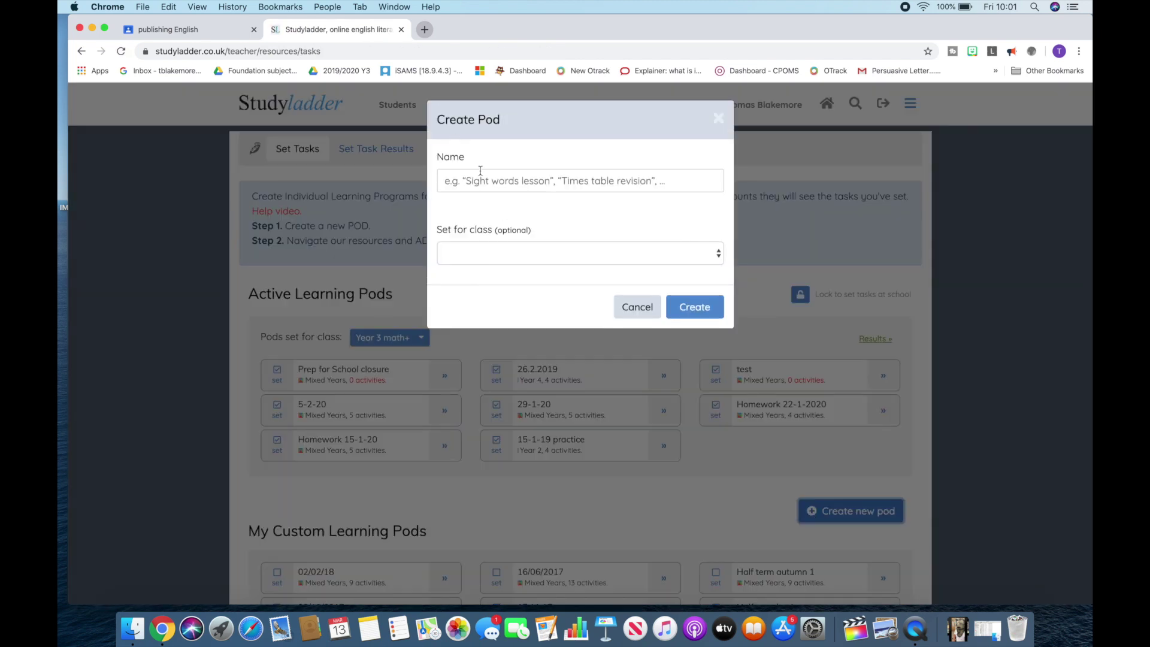
left_click(491, 181)
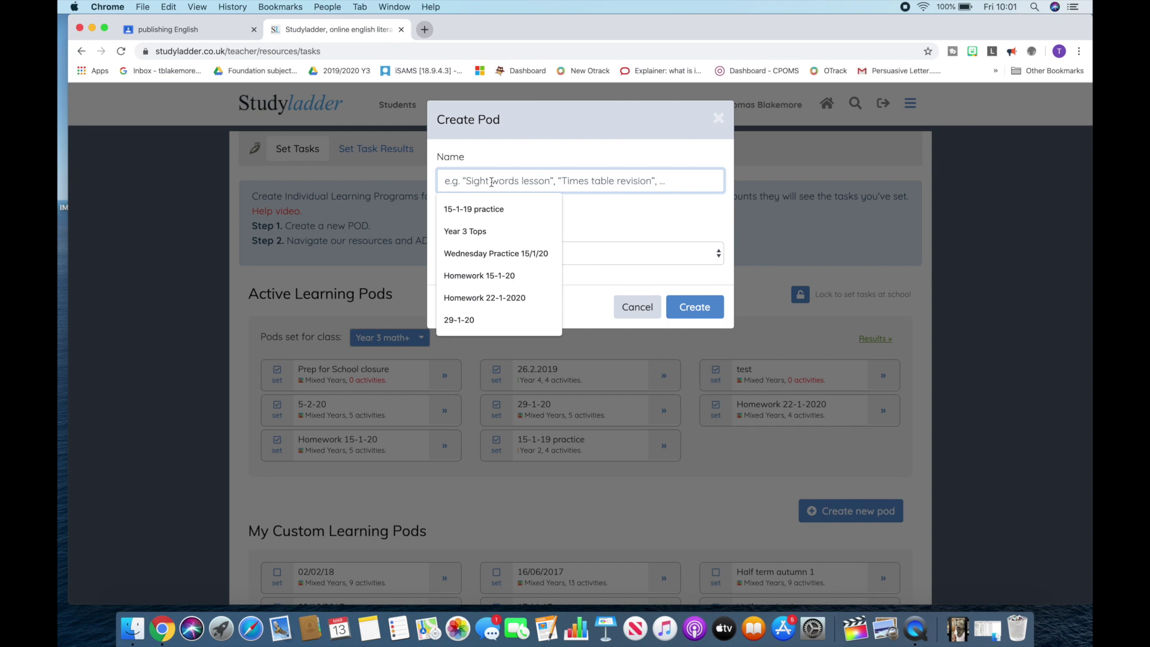
type("example")
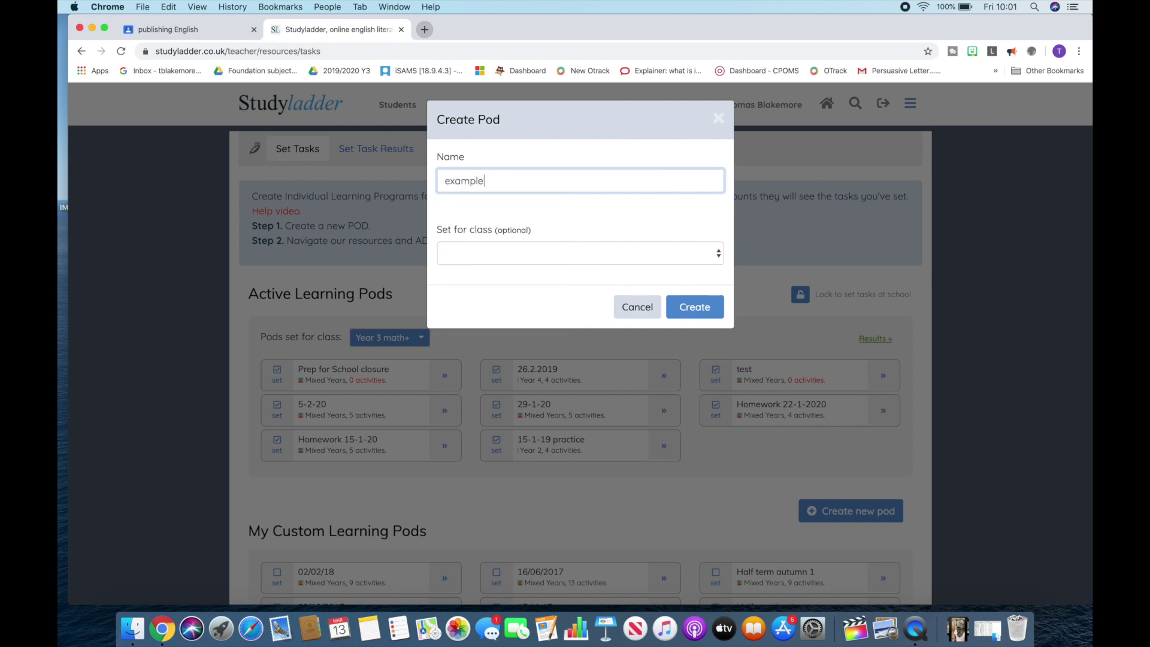
left_click(623, 262)
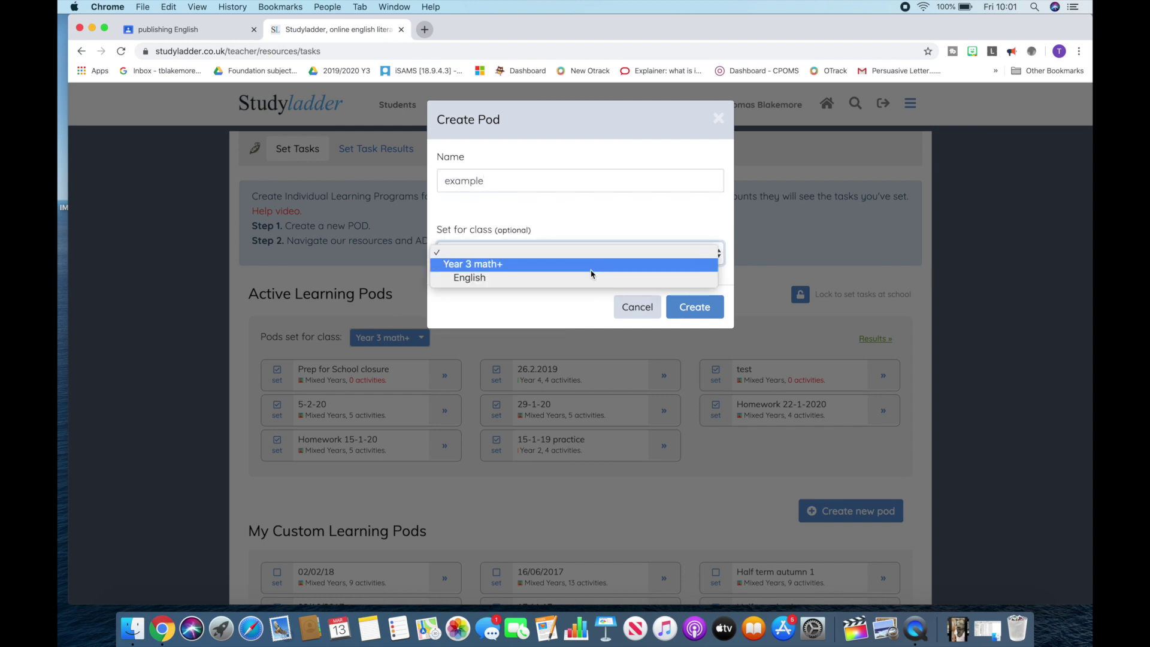
left_click(590, 264)
left_click(695, 313)
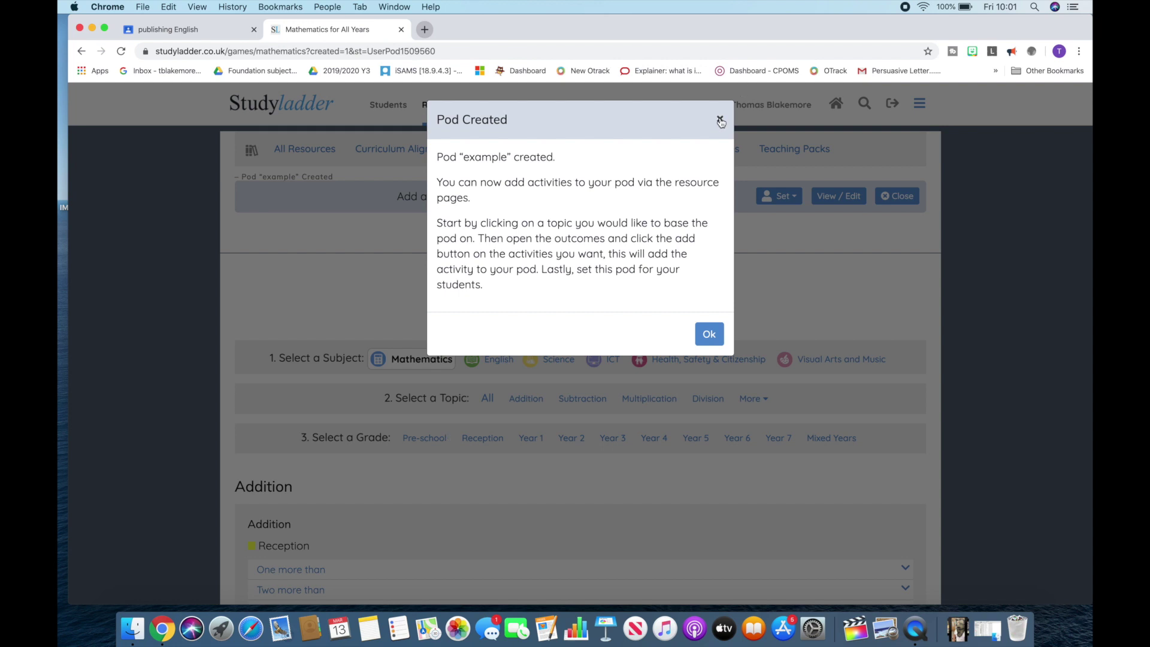
left_click(721, 119)
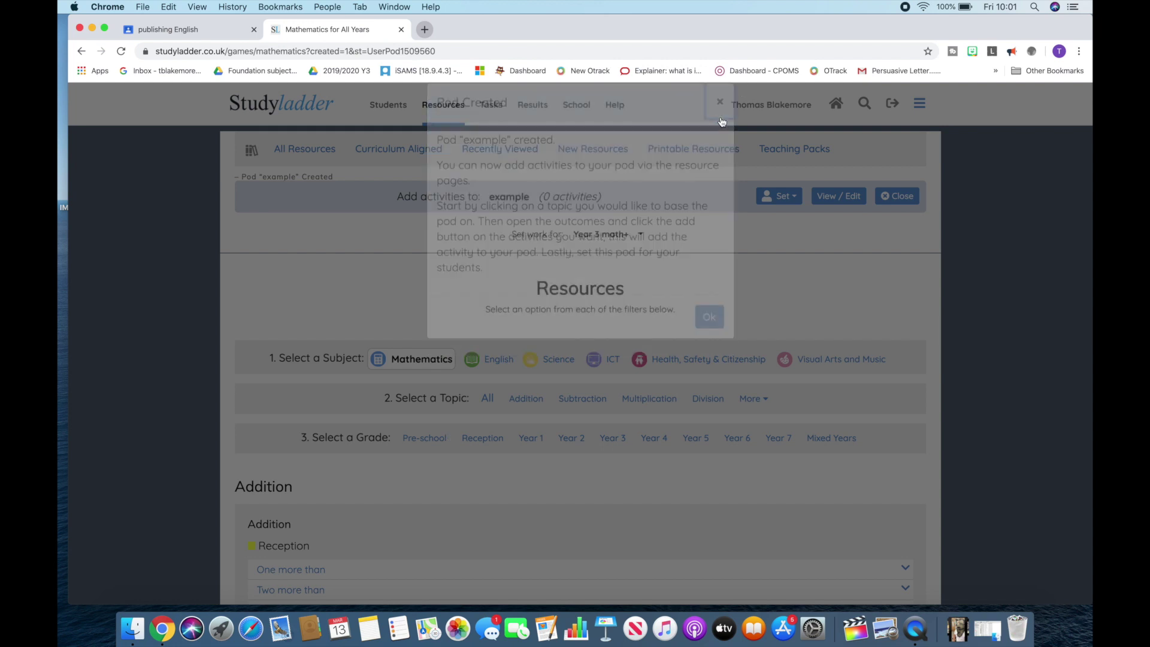
Step: Filter the mathematics resources to Year 3 and open the "Adding 10 (problem solving)" activity under Addition - Problem Solving
scroll(354, 447, "down", 5)
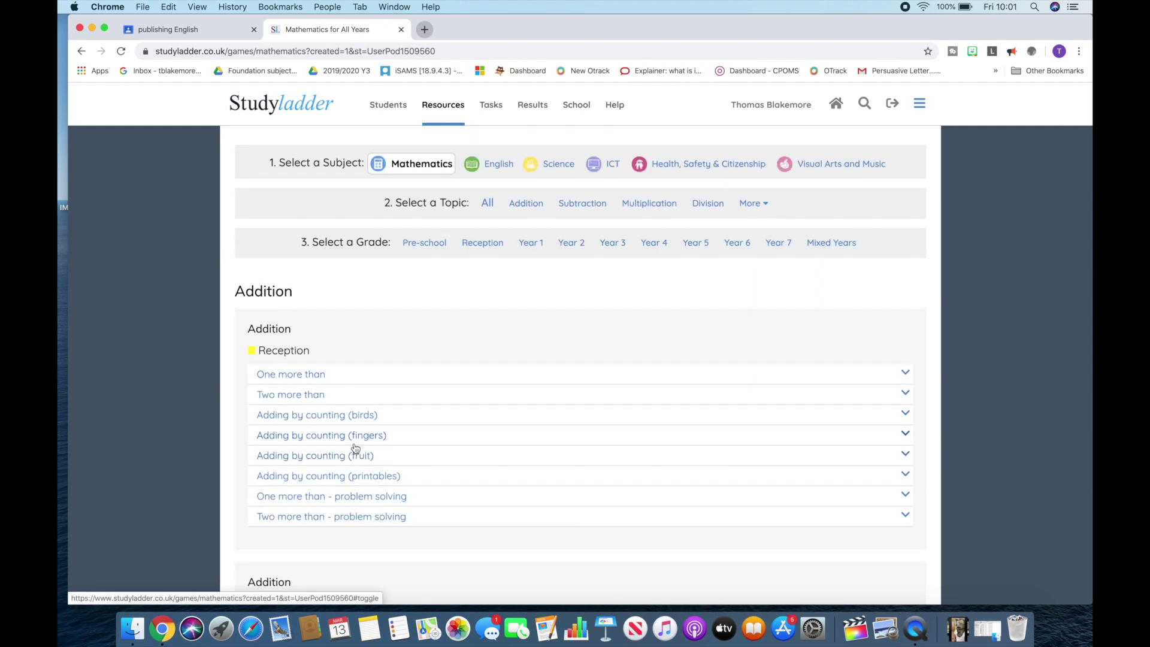
left_click(611, 248)
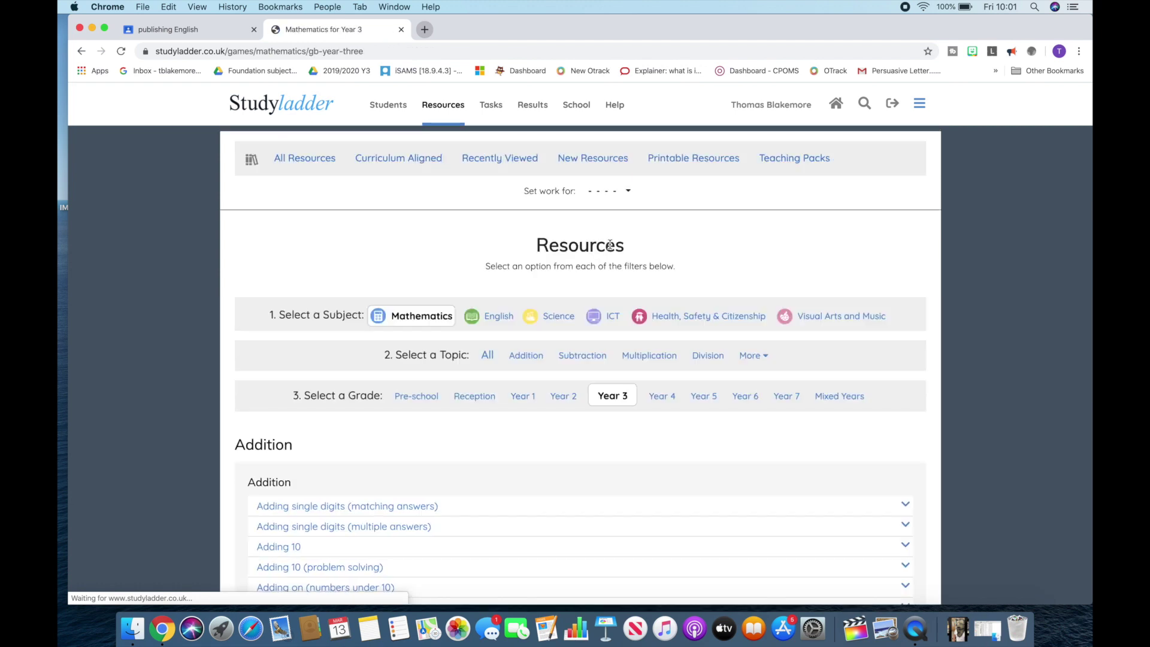
scroll(373, 493, "down", 10)
scroll(372, 493, "down", 5)
scroll(373, 493, "up", 3)
scroll(373, 494, "up", 1)
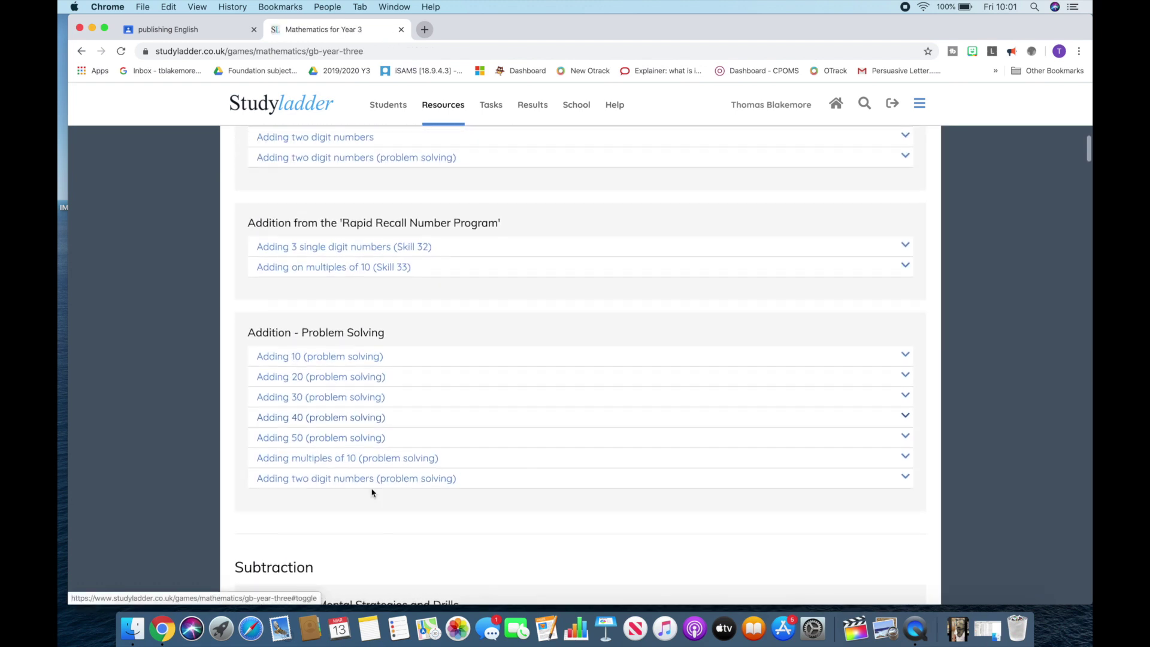
left_click(362, 359)
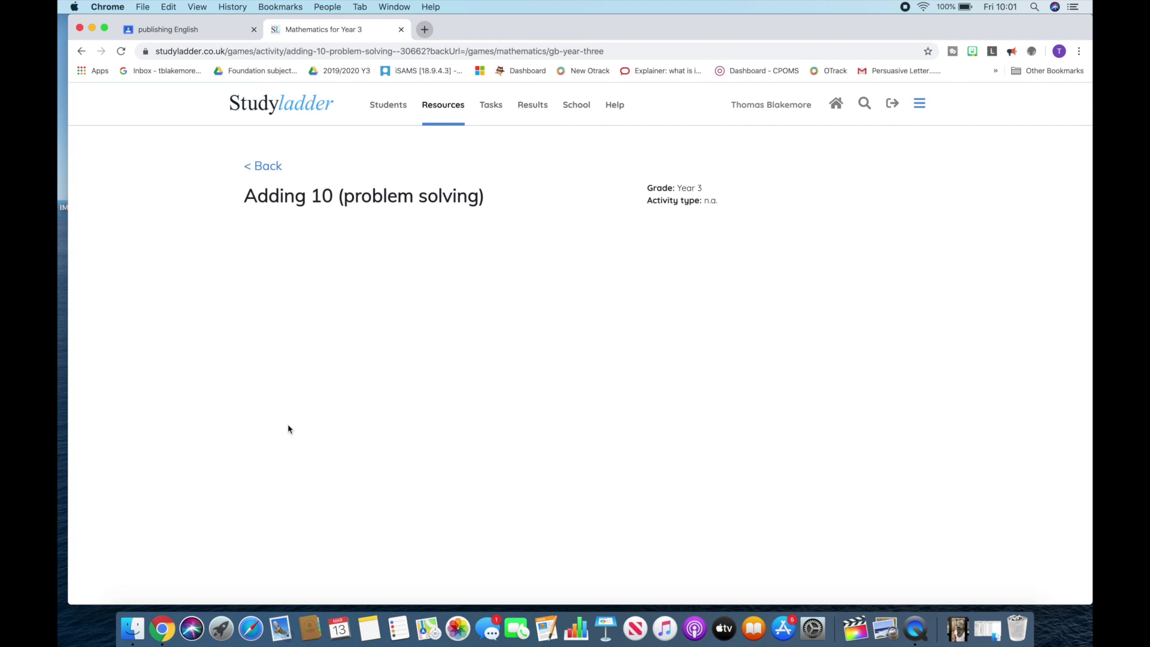
Step: Start the Adding 10 activity and submit 73 as the answer to the sheep question
scroll(463, 482, "down", 2)
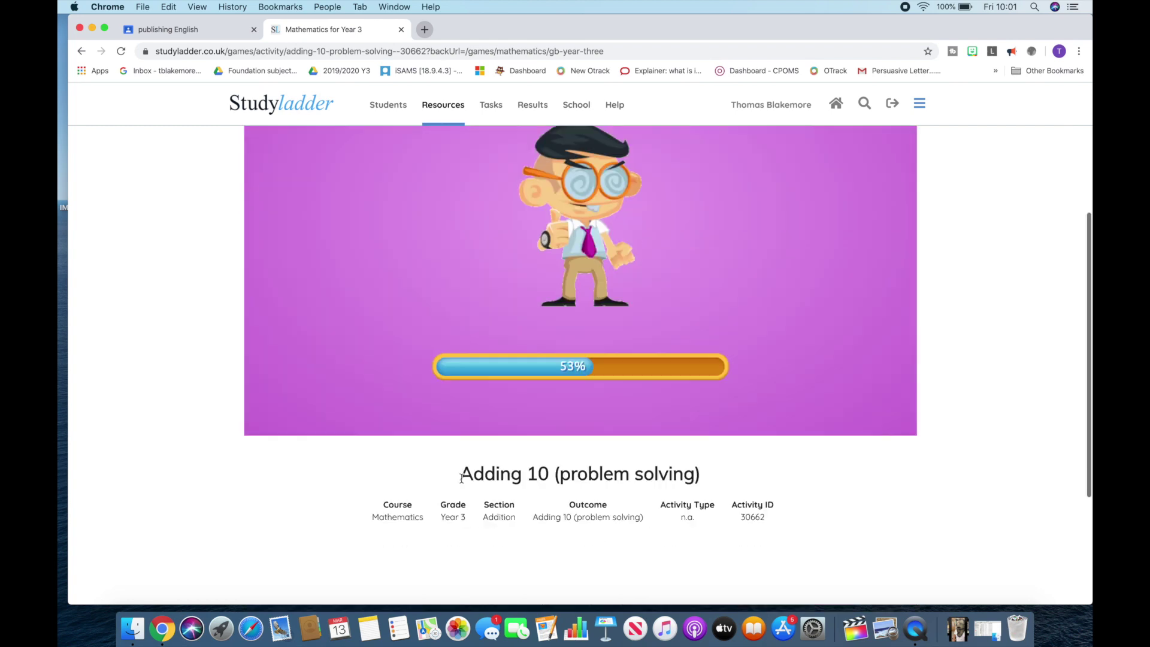
left_click(590, 402)
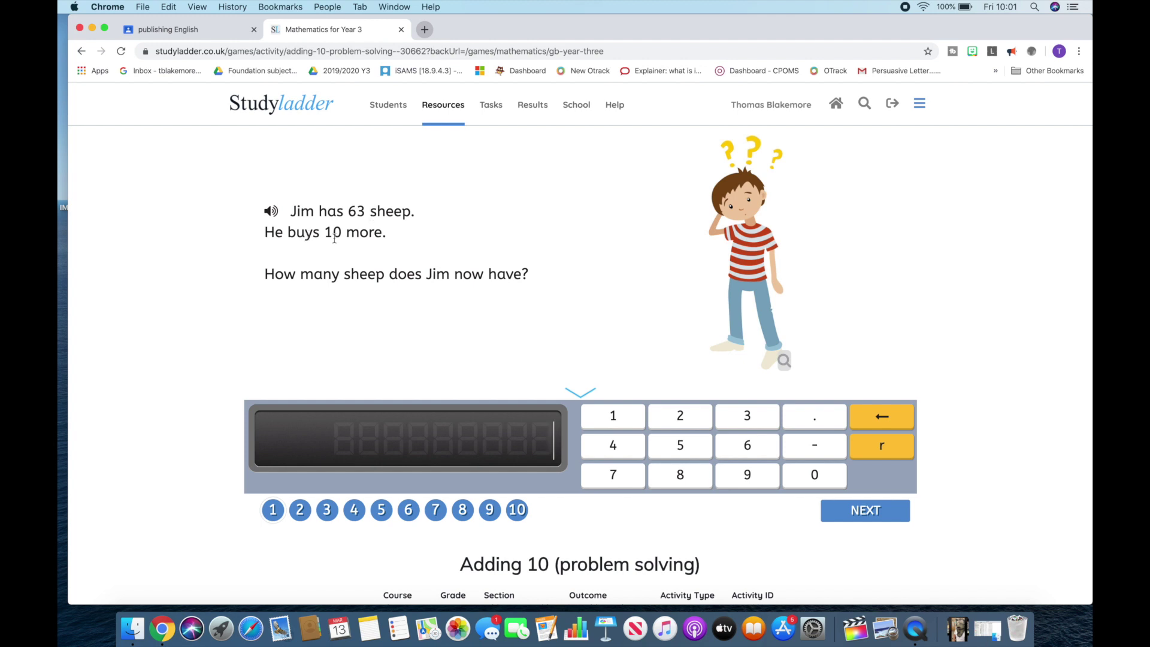
left_click(615, 477)
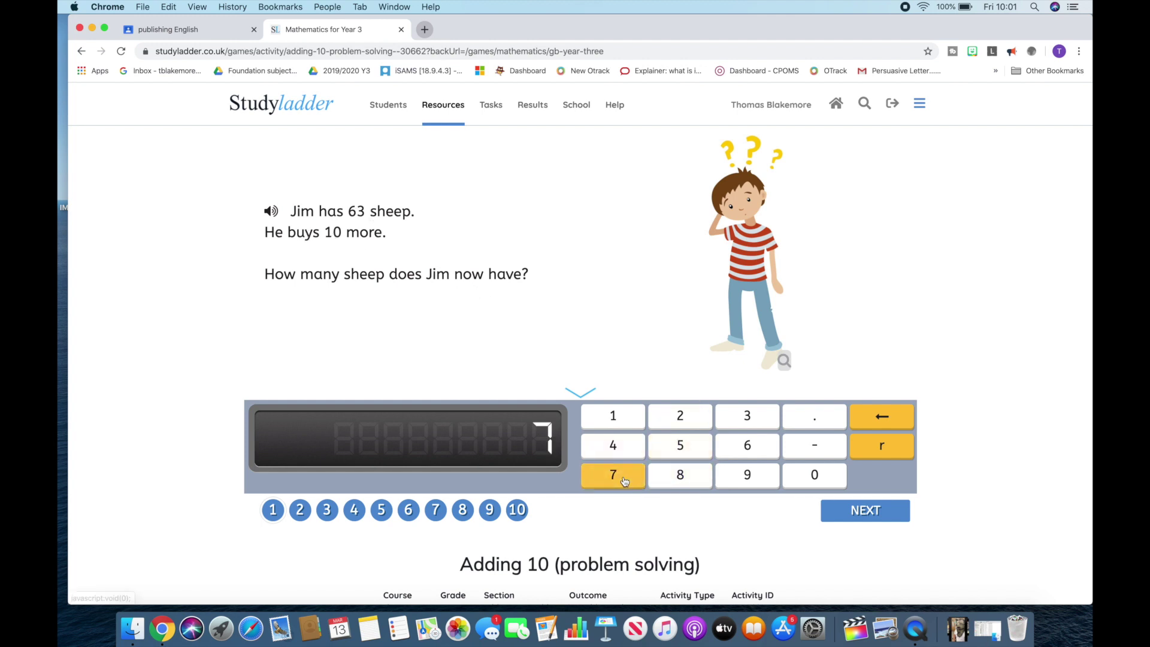
left_click(743, 421)
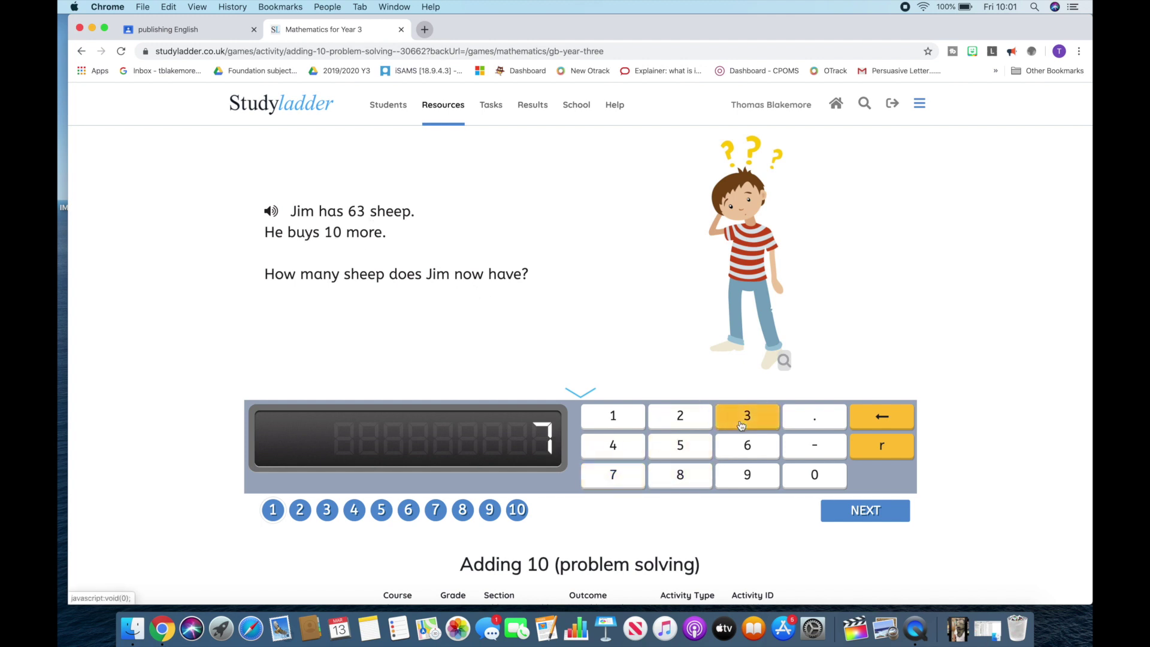
left_click(890, 509)
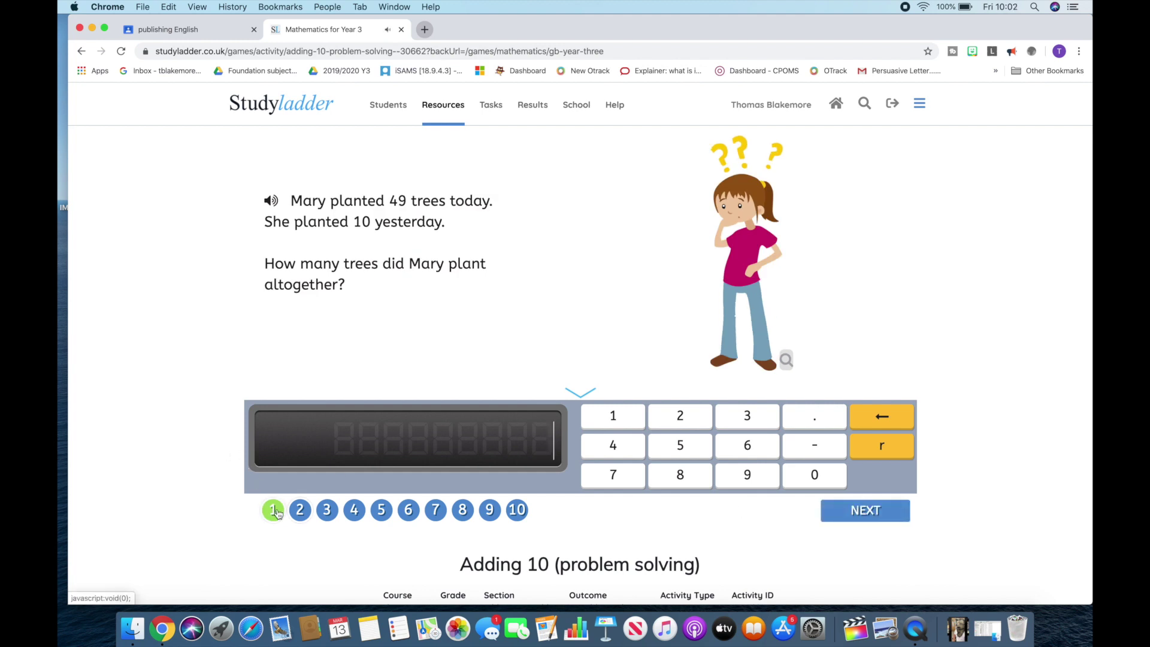
Step: Submit 57 as the answer to the tree-planting question, and open the student results
left_click(683, 448)
left_click(624, 478)
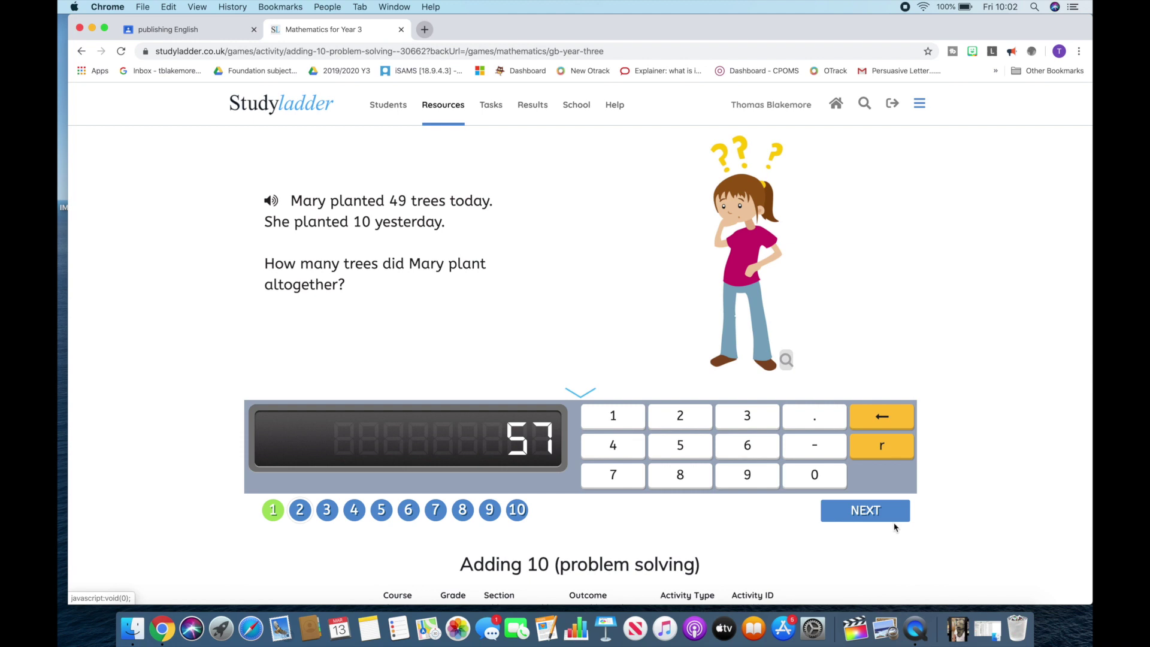
left_click(881, 510)
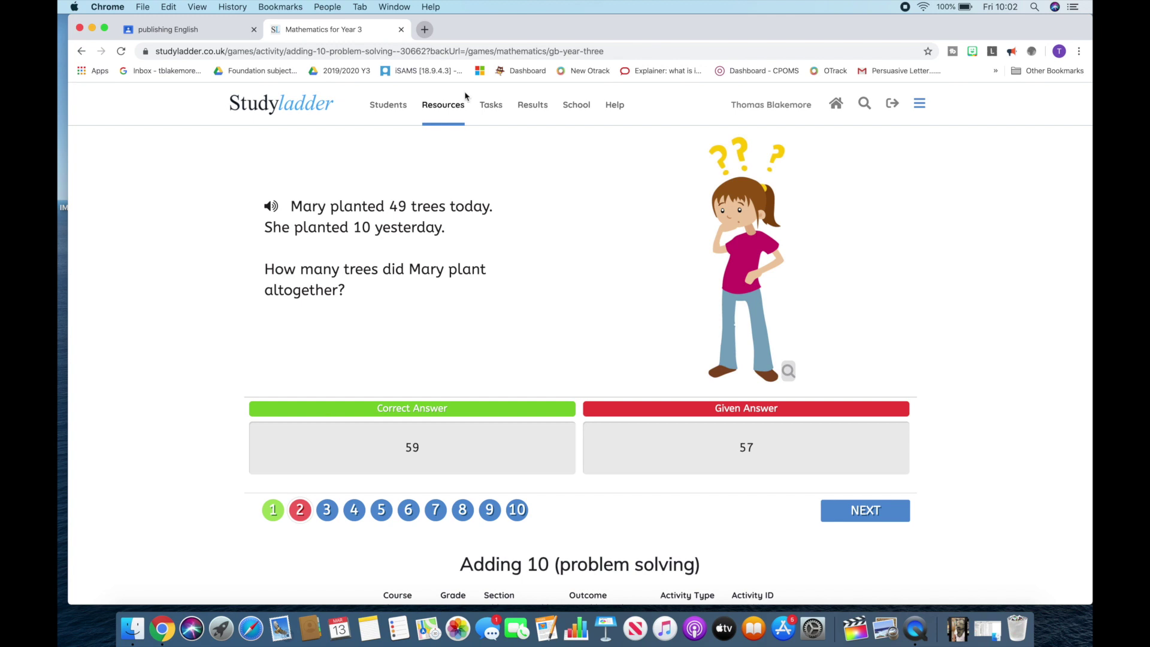
left_click(519, 108)
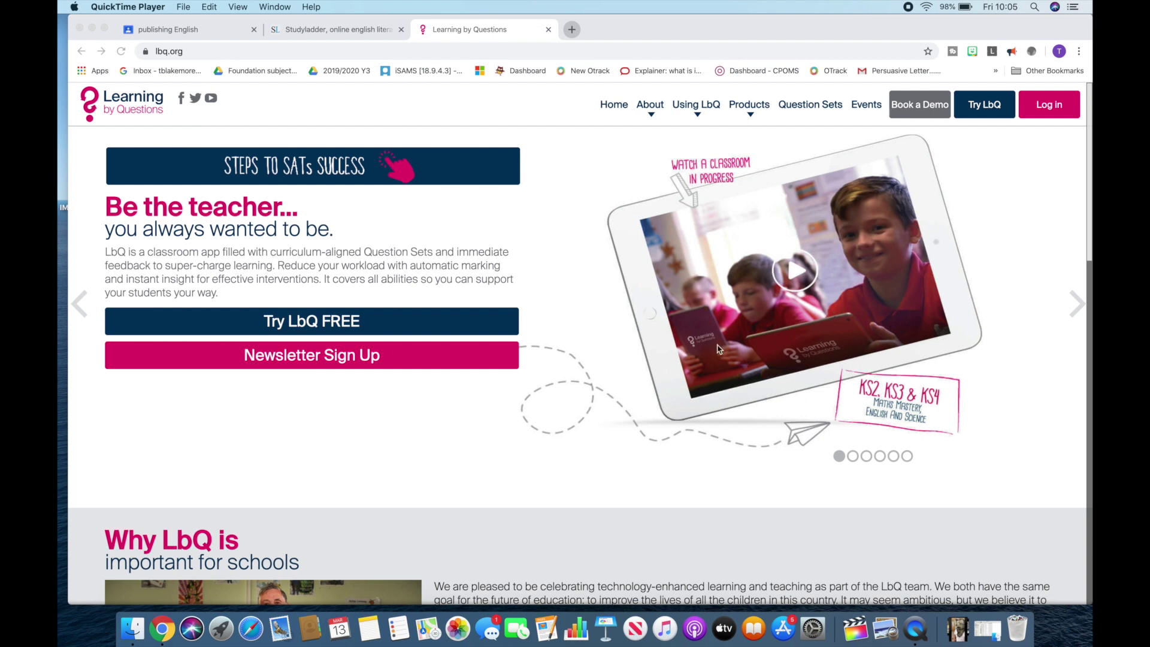
Step: Look through the Learning by Questions home page
scroll(718, 349, "down", 3)
scroll(718, 349, "up", 3)
scroll(719, 350, "down", 10)
scroll(718, 349, "up", 10)
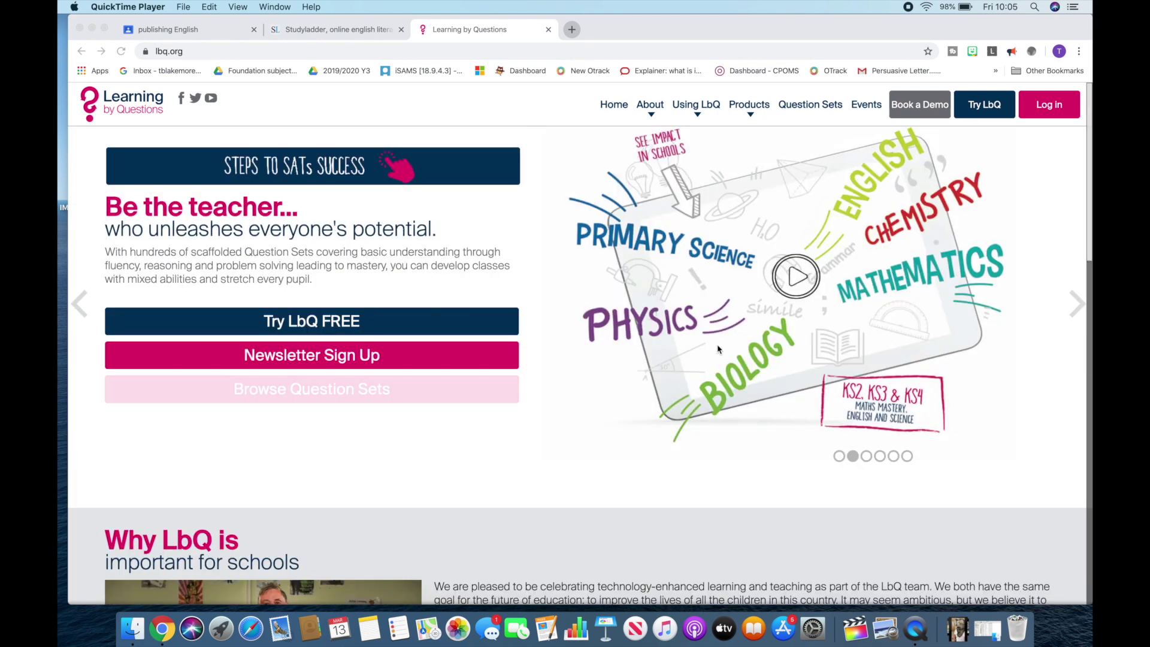